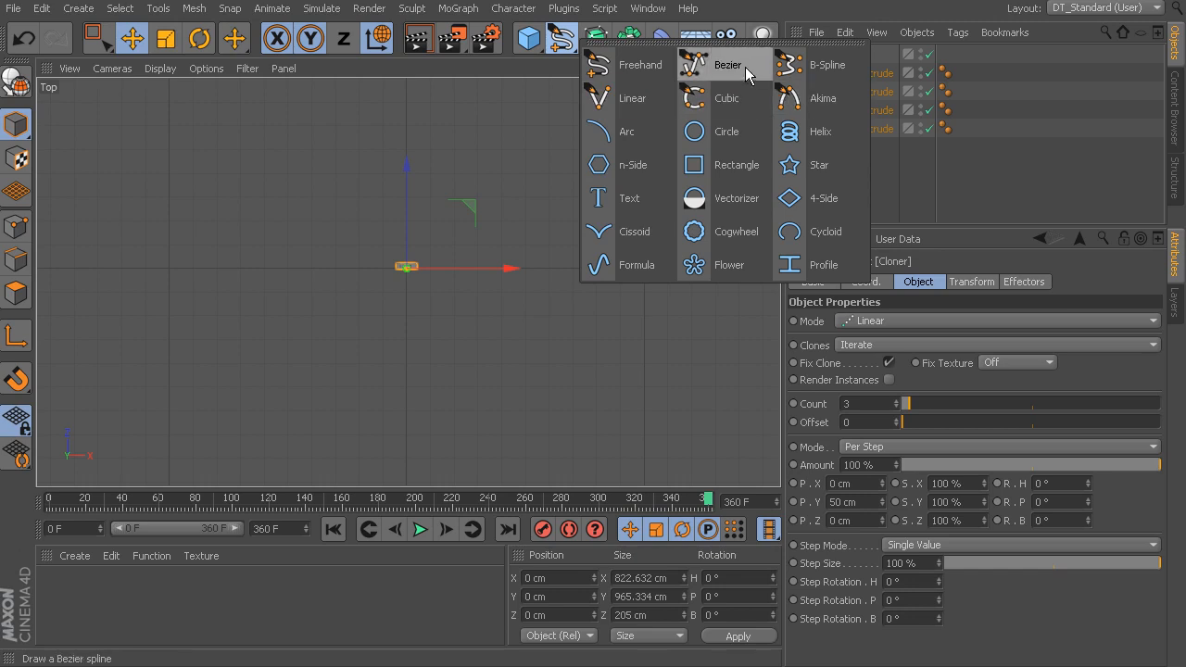
# Step: Draw a Freehand spline in the Top view as a large S-shaped curve passing around the Cloner
pyautogui.click(646, 73)
pyautogui.keyDown('alt'); pyautogui.moveTo(537, 223); pyautogui.dragTo(549, 192, button='middle'); pyautogui.keyUp('alt')
pyautogui.scroll(-3, 625, 219)
pyautogui.keyDown('alt'); pyautogui.moveTo(622, 144); pyautogui.dragTo(606, 176, button='middle'); pyautogui.keyUp('alt')
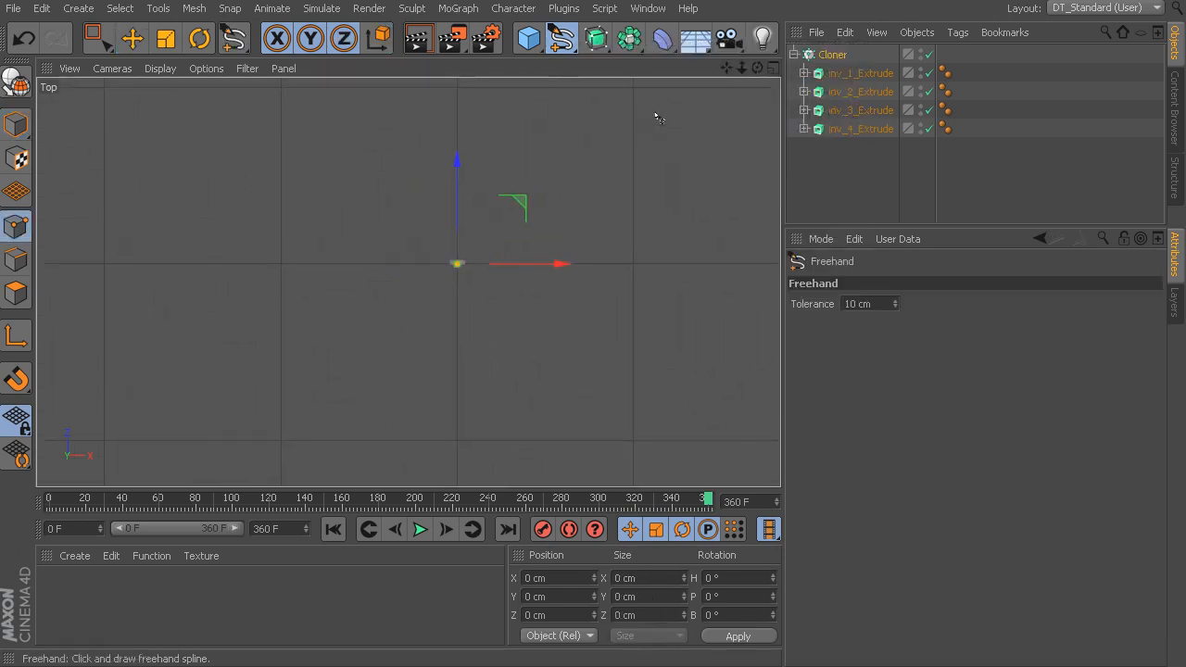
pyautogui.moveTo(558, 269)
pyautogui.mouseDown()
pyautogui.moveTo(543, 325)
pyautogui.moveTo(279, 472)
pyautogui.mouseUp()
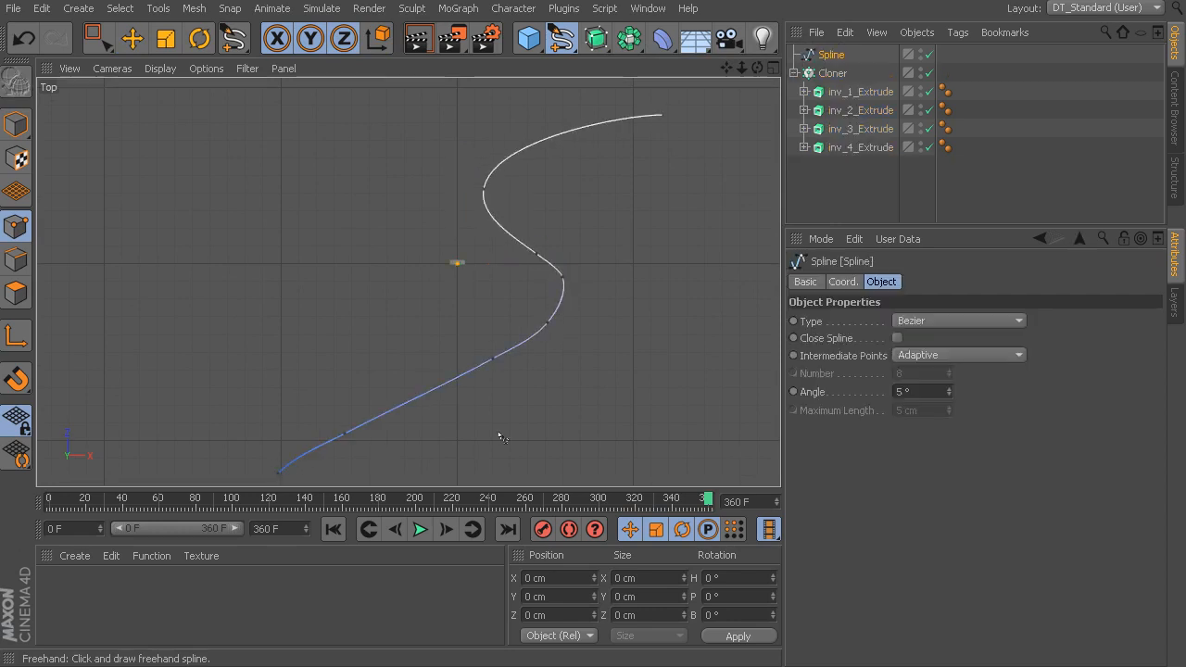
# Step: Select the point at the spline's upper bend with Rectangle Selection and shift it slightly toward positive X
pyautogui.click(98, 39)
pyautogui.keyDown('alt'); pyautogui.moveTo(524, 207); pyautogui.dragTo(443, 201, button='middle'); pyautogui.keyUp('alt')
pyautogui.keyDown('alt'); pyautogui.moveTo(443, 201); pyautogui.dragTo(505, 208, button='right'); pyautogui.keyUp('alt')
pyautogui.moveTo(432, 148); pyautogui.dragTo(325, 207)
pyautogui.keyDown('alt'); pyautogui.moveTo(446, 208); pyautogui.dragTo(484, 259, button='middle'); pyautogui.keyUp('alt')
pyautogui.moveTo(506, 234); pyautogui.dragTo(519, 228)
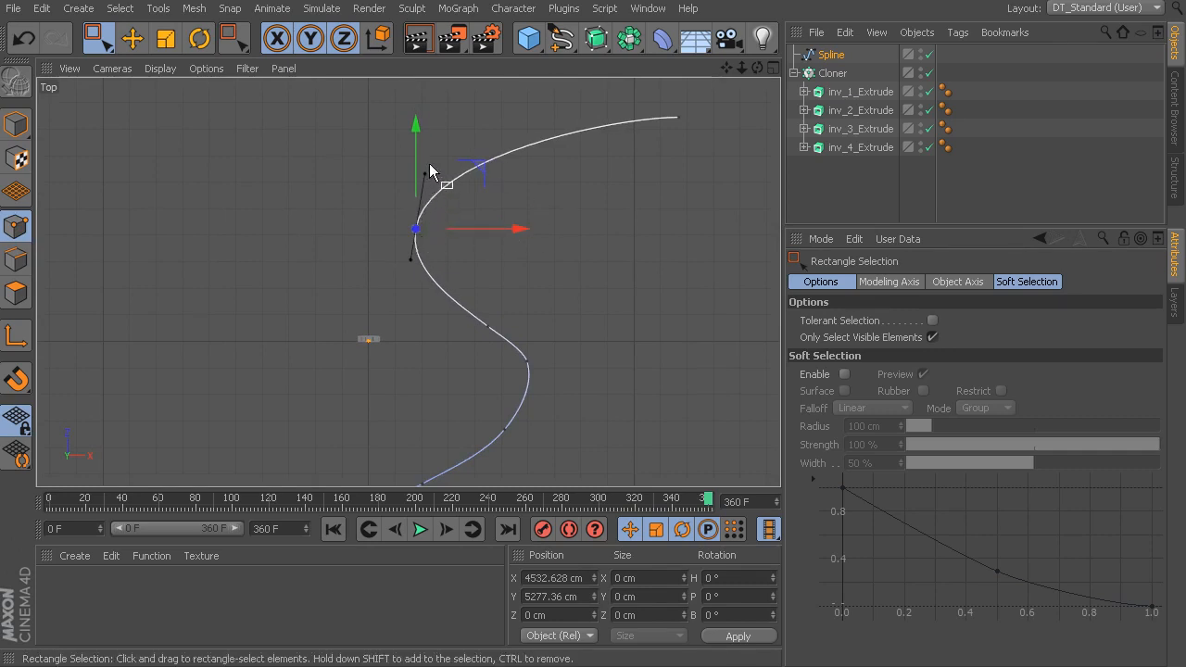
# Step: Try the Linear and Cubic spline types on the curve and select the point between its two bends
pyautogui.click(829, 55)
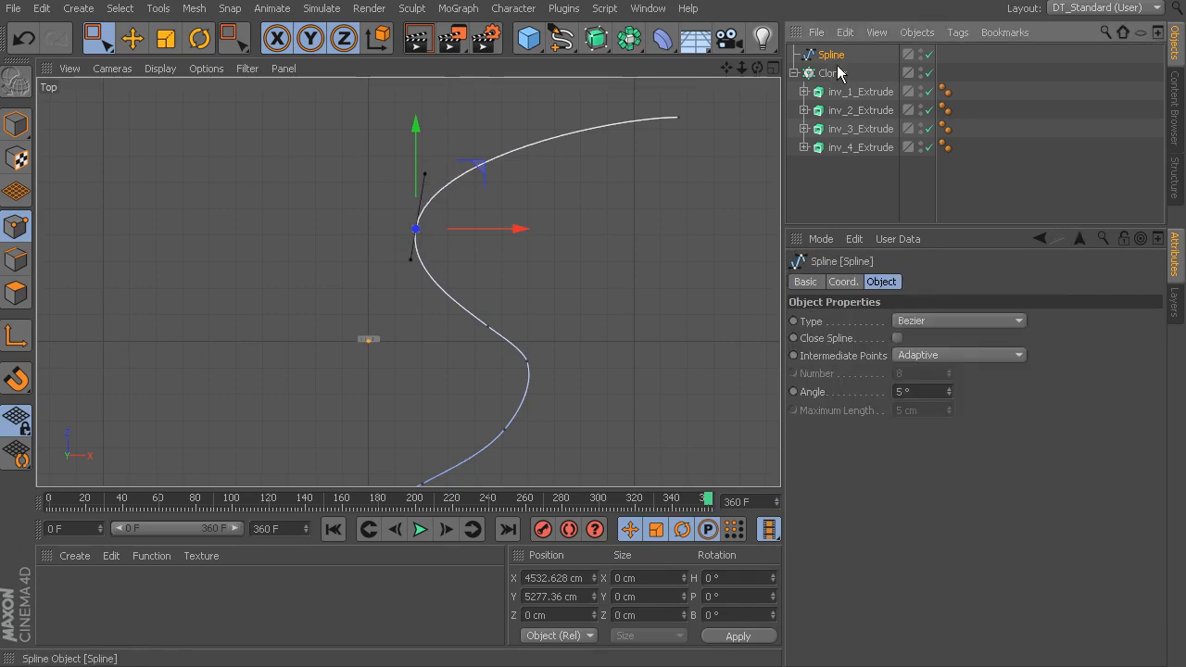
pyautogui.click(944, 322)
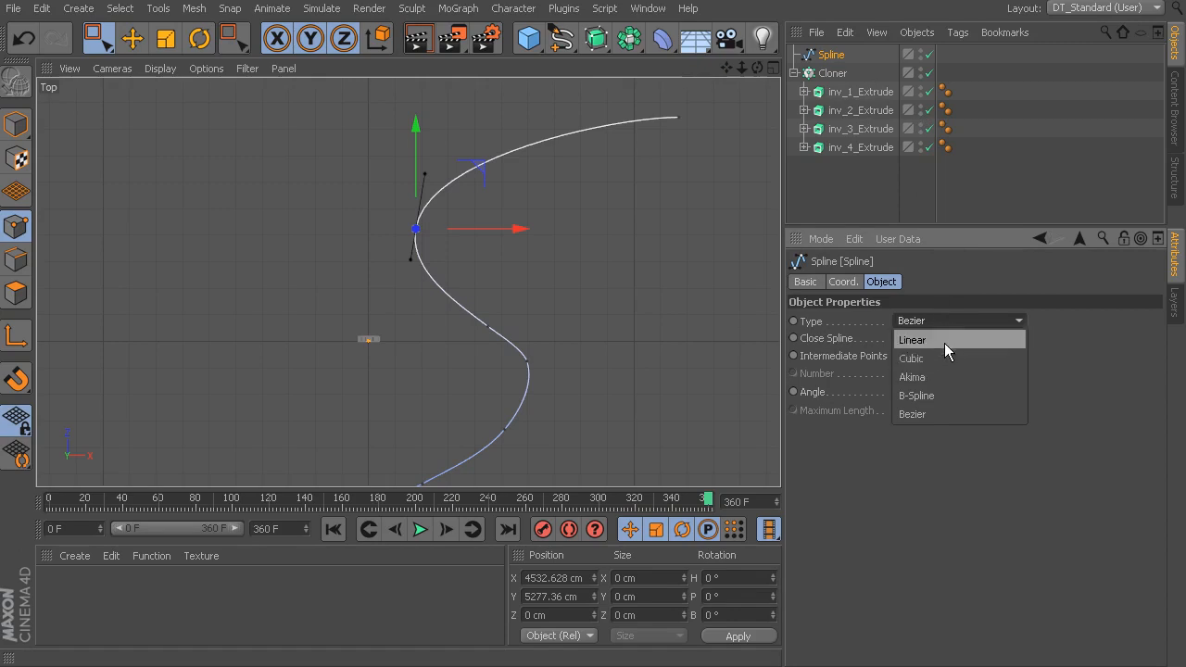
pyautogui.click(944, 341)
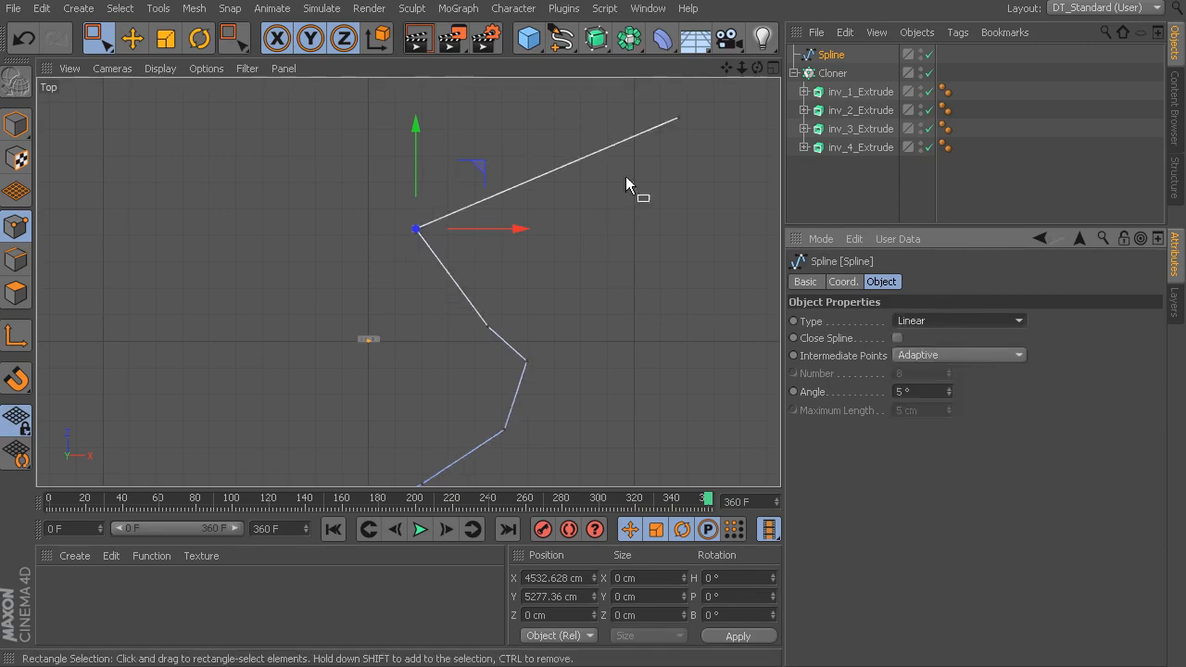
pyautogui.click(953, 320)
pyautogui.click(950, 359)
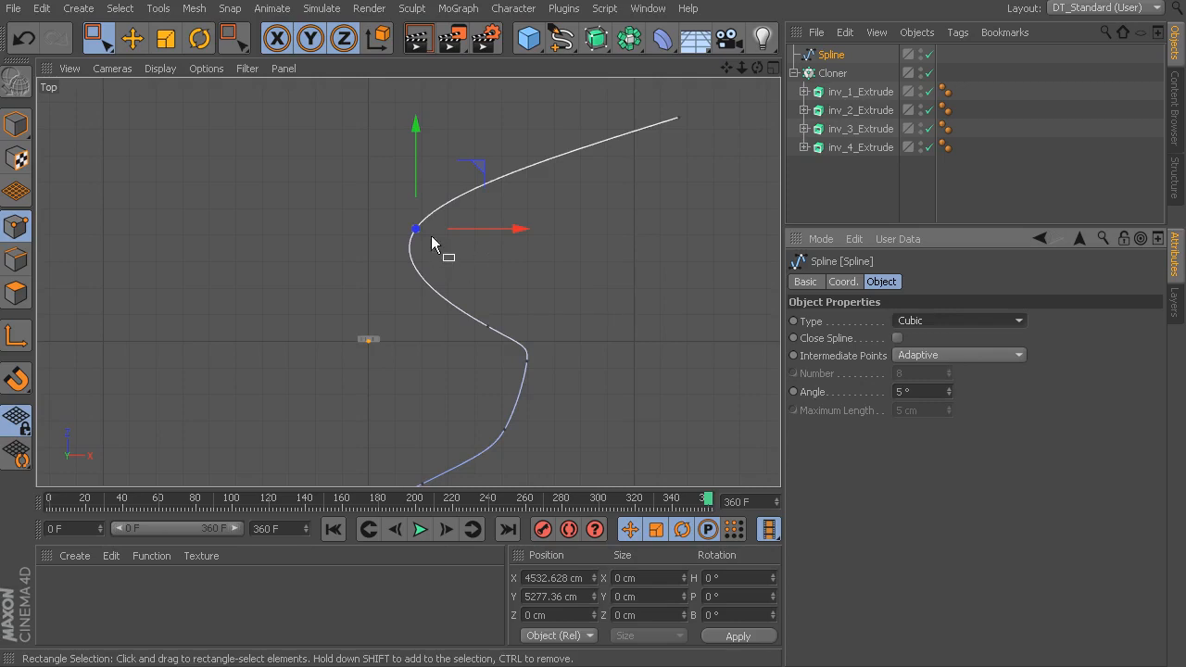
pyautogui.moveTo(469, 238); pyautogui.dragTo(534, 209, button='middle')
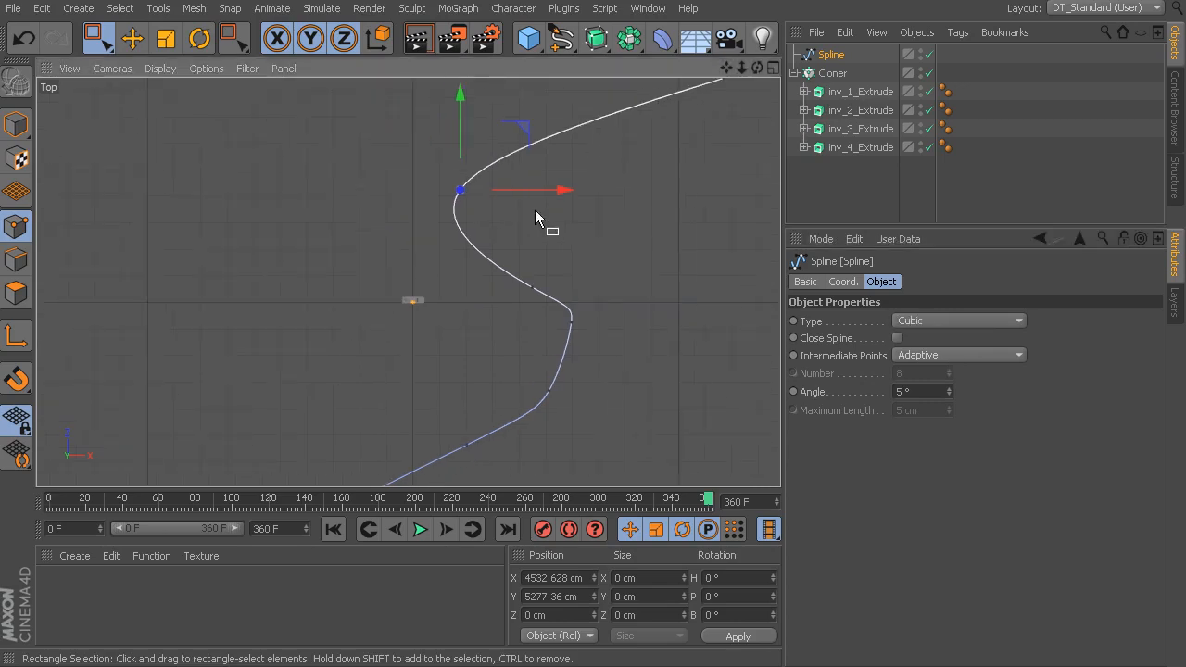
pyautogui.click(531, 277)
# Step: Switch the spline type to B-Spline and reshape the upper bend by moving its control point and the one below it
pyautogui.click(922, 321)
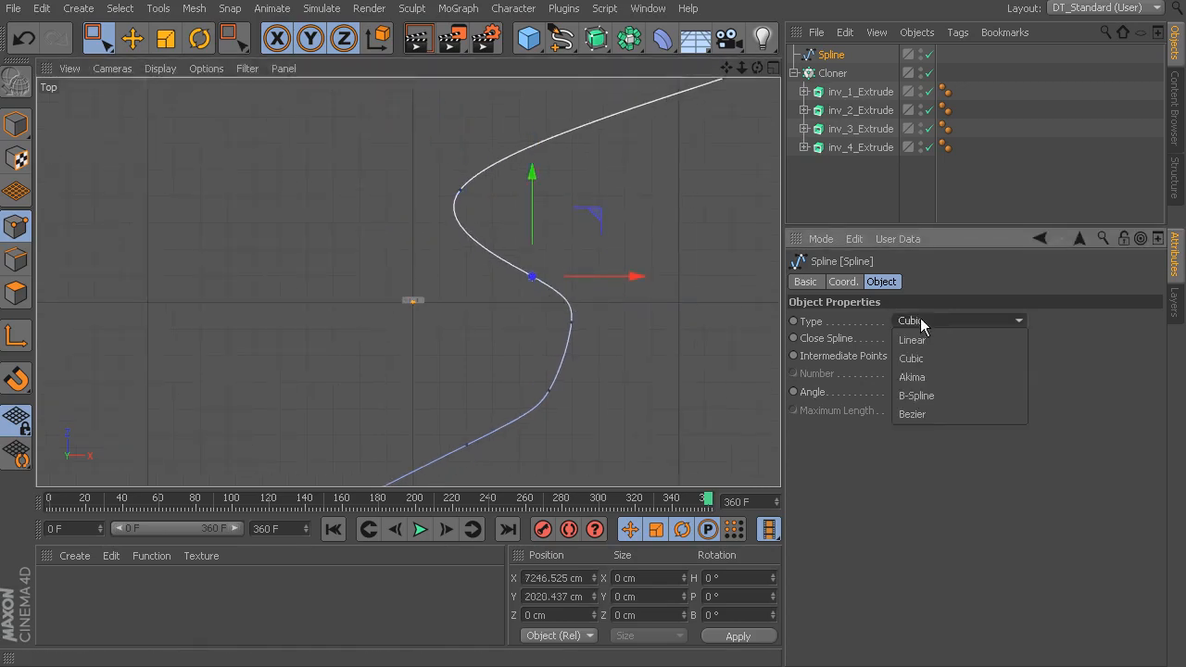
pyautogui.click(917, 396)
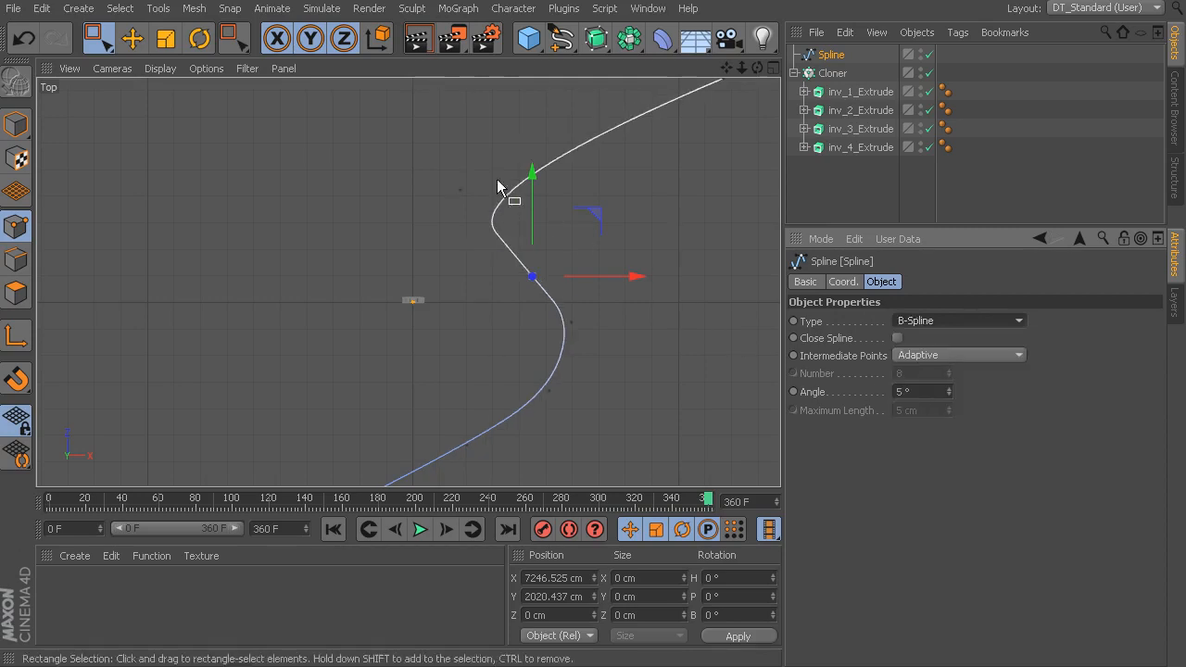
pyautogui.click(461, 190)
pyautogui.moveTo(557, 193); pyautogui.dragTo(537, 192)
pyautogui.click(533, 277)
pyautogui.moveTo(628, 278); pyautogui.dragTo(580, 278)
pyautogui.click(440, 190)
pyautogui.moveTo(442, 143); pyautogui.dragTo(444, 123)
# Step: Set the spline type to Cubic and shift the upper bend point slightly toward positive X
pyautogui.click(931, 320)
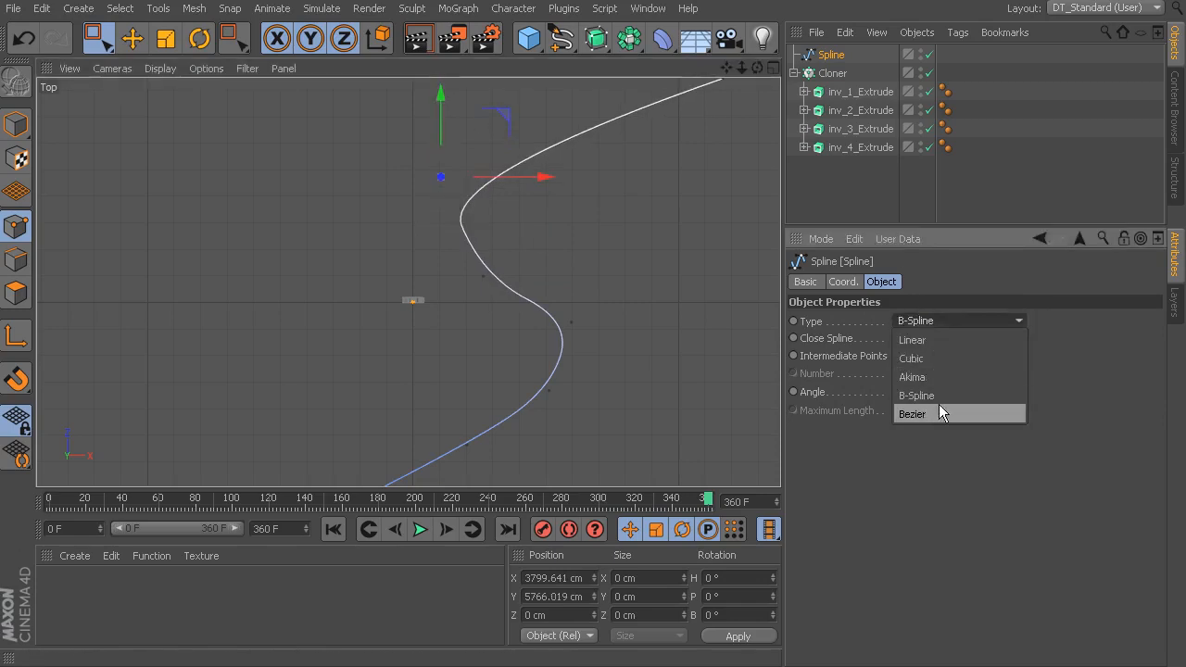
pyautogui.click(958, 358)
pyautogui.moveTo(548, 178); pyautogui.dragTo(557, 178)
# Step: Move the spline point on the lower tail, just past the lower bend, toward negative X and downward
pyautogui.keyDown('alt'); pyautogui.moveTo(602, 287); pyautogui.dragTo(612, 149, button='middle'); pyautogui.keyUp('alt')
pyautogui.click(559, 251)
pyautogui.click(476, 307)
pyautogui.moveTo(540, 306); pyautogui.dragTo(505, 307)
pyautogui.moveTo(441, 252); pyautogui.dragTo(443, 289)
# Step: Smooth the spline's lower bend by moving its two points downward
pyautogui.keyDown('alt'); pyautogui.moveTo(519, 264); pyautogui.dragTo(512, 304, button='middle'); pyautogui.keyUp('alt')
pyautogui.moveTo(595, 265); pyautogui.dragTo(509, 336)
pyautogui.moveTo(551, 229); pyautogui.dragTo(546, 261)
pyautogui.click(567, 230)
pyautogui.moveTo(572, 167); pyautogui.dragTo(571, 185)
pyautogui.keyDown('alt'); pyautogui.moveTo(550, 331); pyautogui.dragTo(591, 369, button='middle'); pyautogui.keyUp('alt')
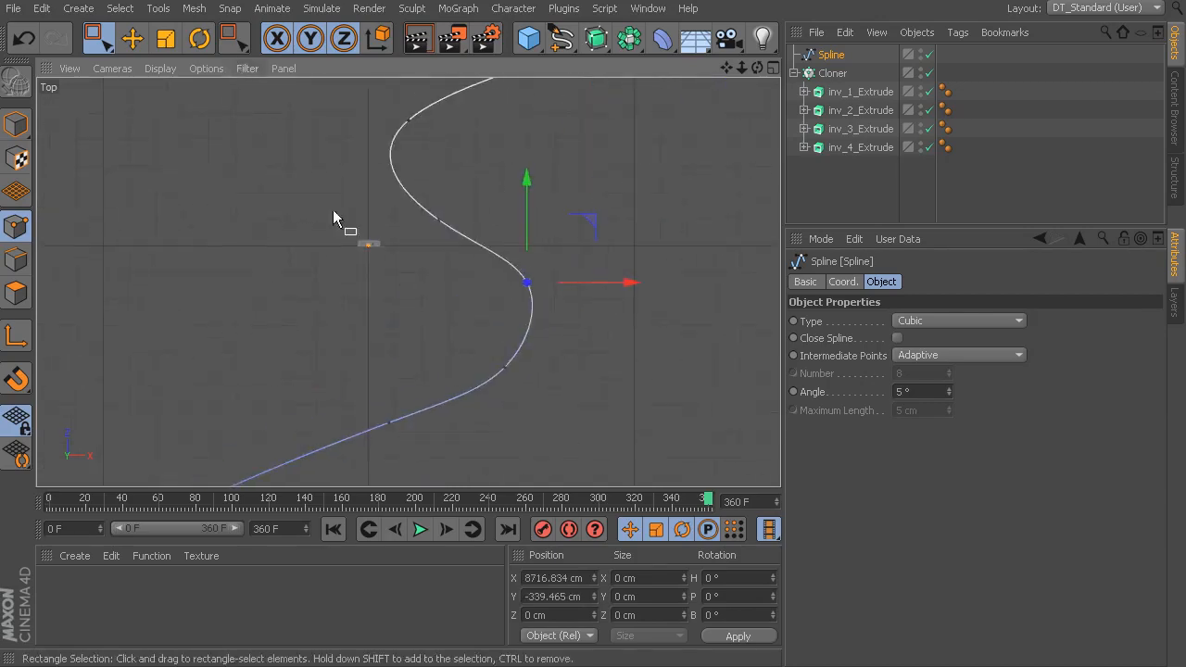
# Step: Go to the Perspective view and add a Spline effector to the Cloner
pyautogui.middleClick(237, 93)
pyautogui.middleClick(337, 218)
pyautogui.keyDown('alt'); pyautogui.moveTo(404, 213); pyautogui.dragTo(649, 307); pyautogui.keyUp('alt')
pyautogui.click(832, 72)
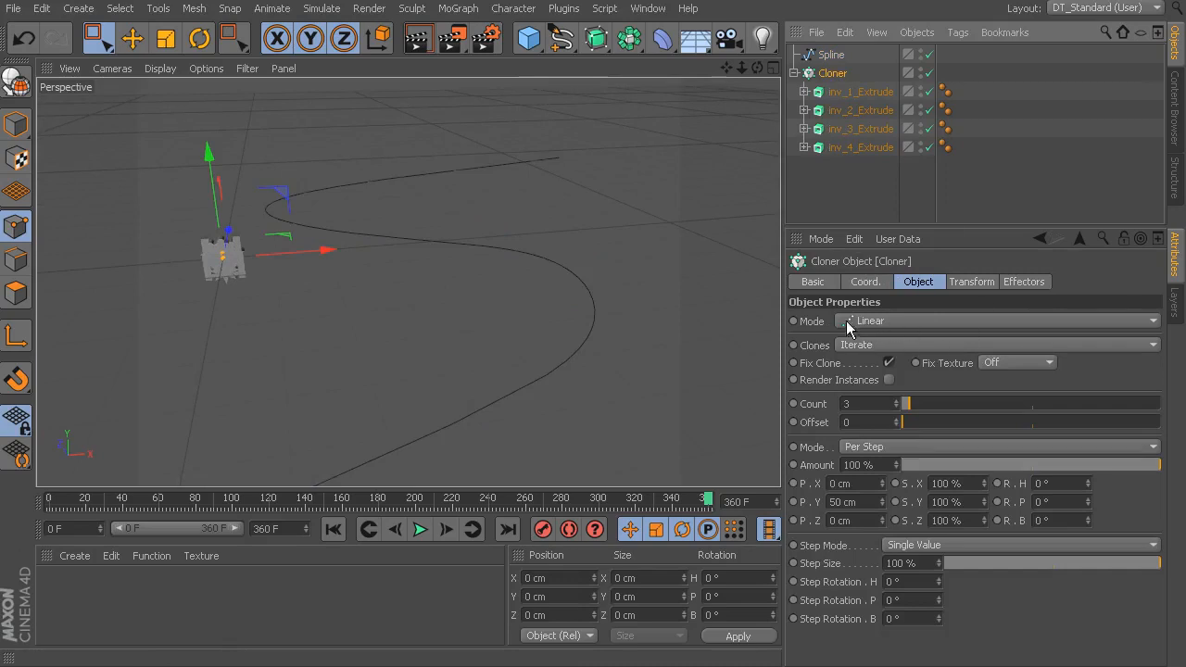
pyautogui.click(876, 320)
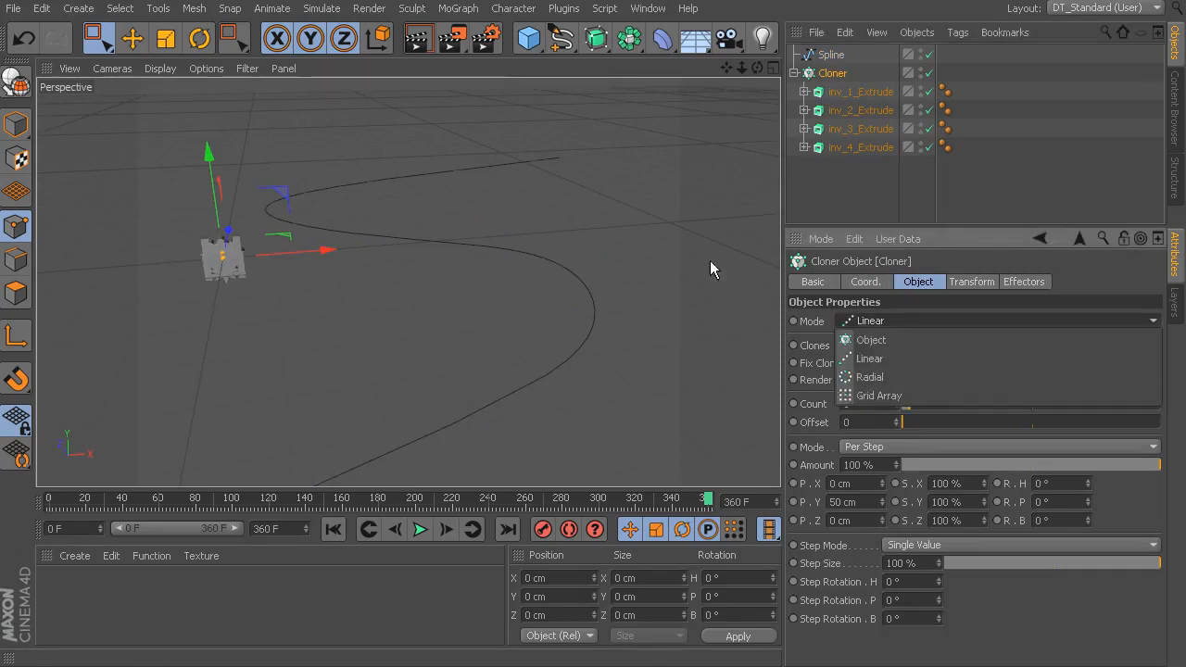
pyautogui.click(1022, 281)
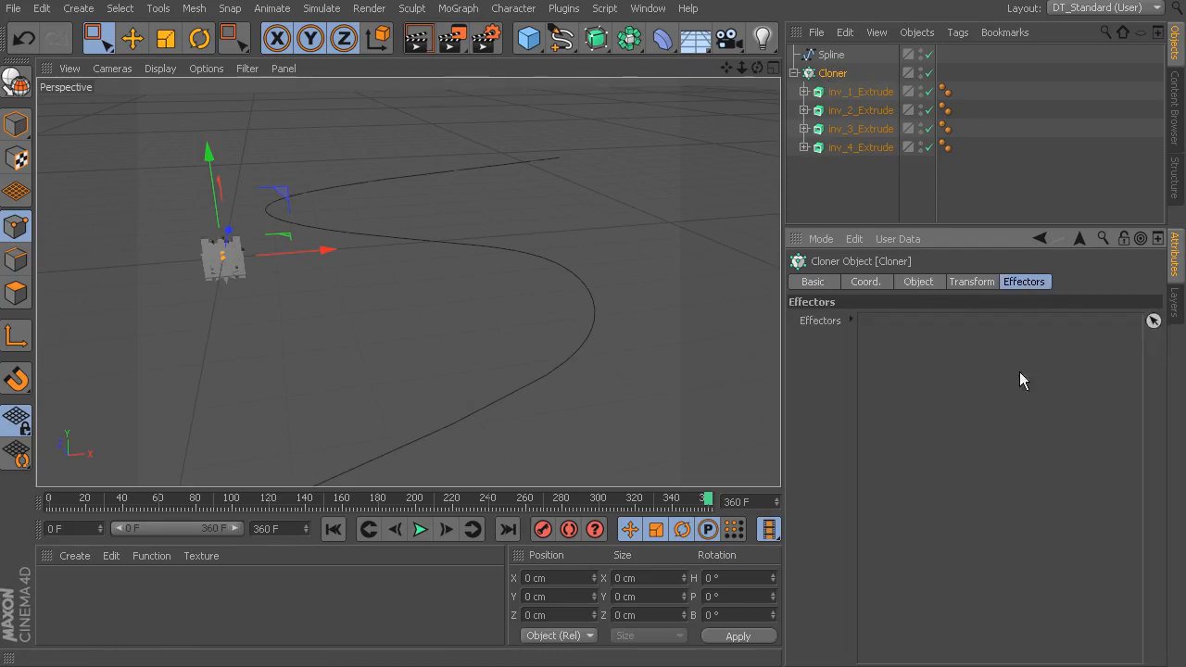
pyautogui.click(457, 8)
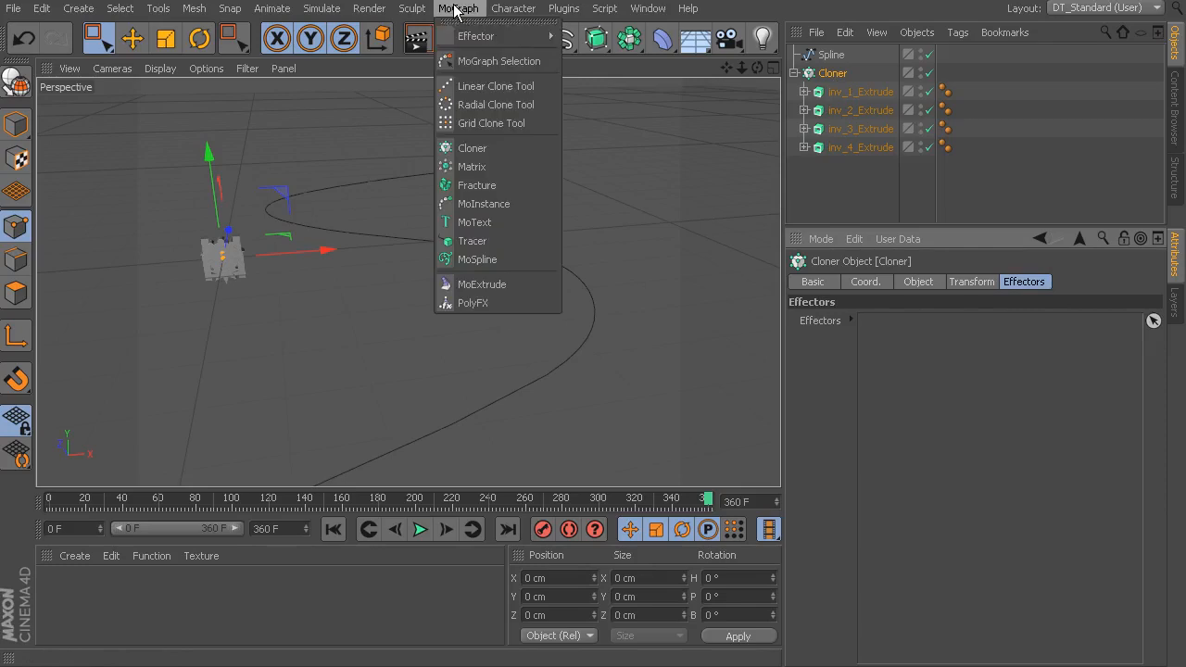
pyautogui.moveTo(463, 34)
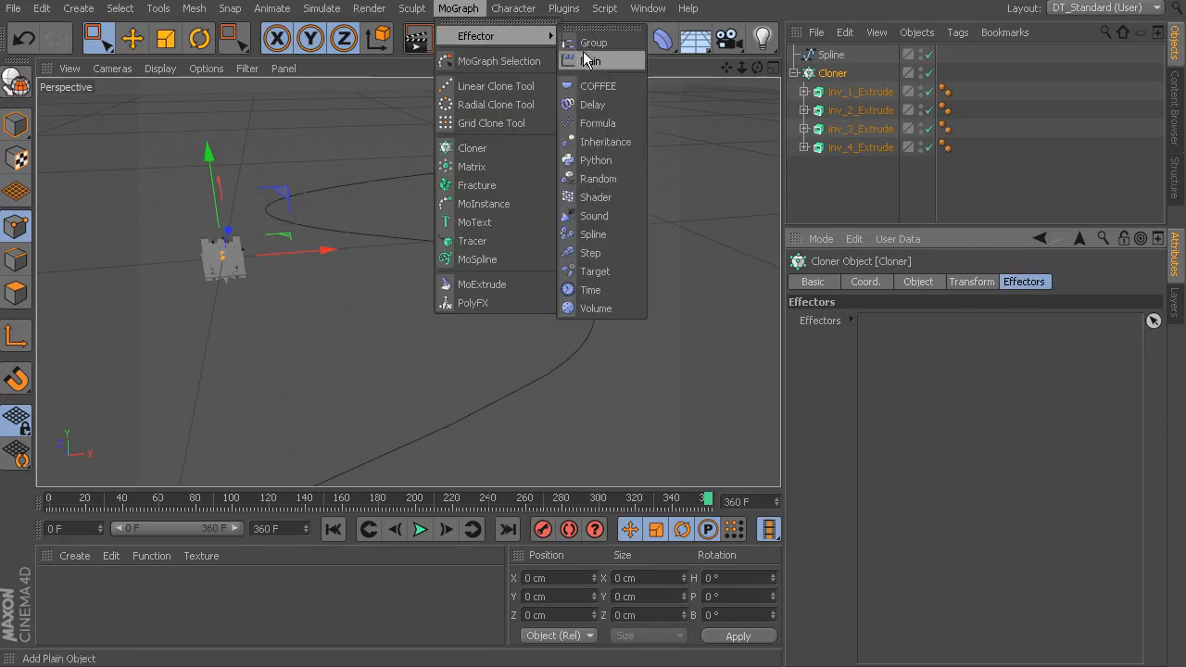
pyautogui.click(607, 234)
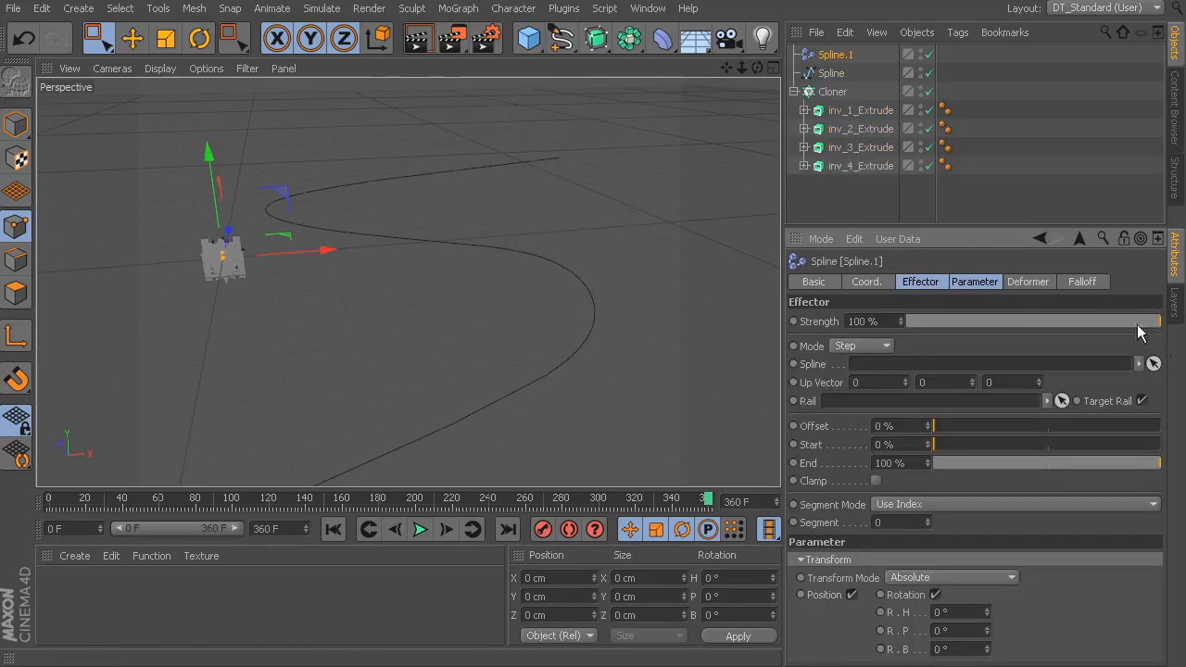
pyautogui.click(833, 92)
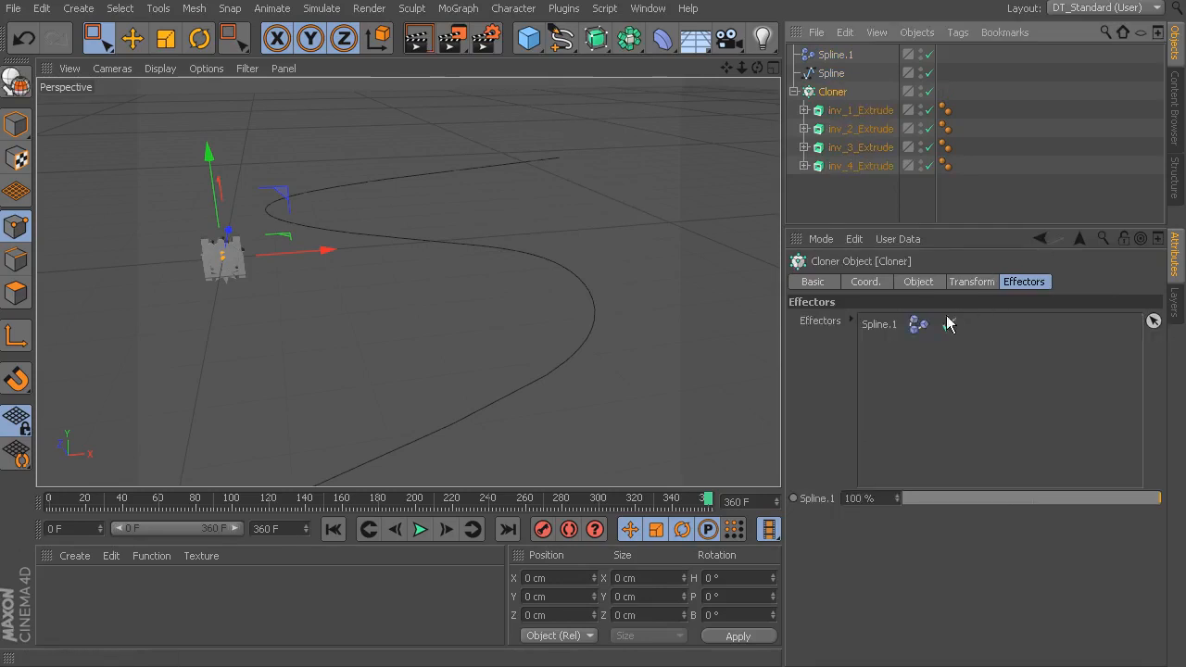
# Step: Rename the drawn spline to path and assign it as the Spline effector's spline
pyautogui.click(835, 55)
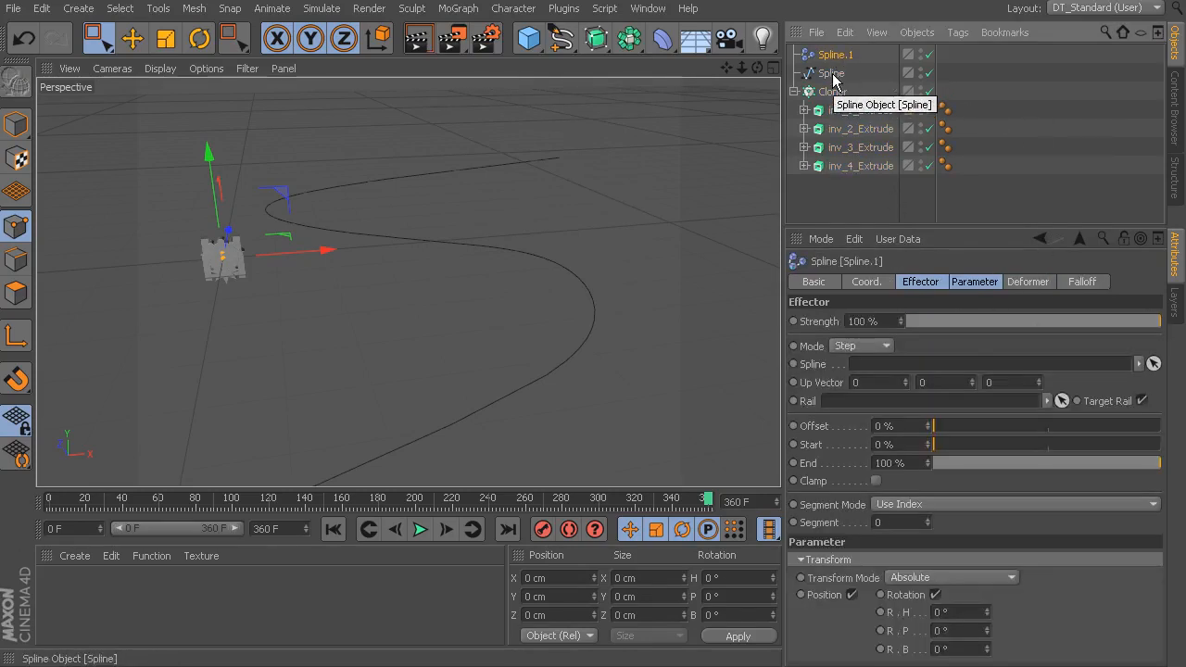
pyautogui.click(833, 73)
pyautogui.rightClick(834, 74)
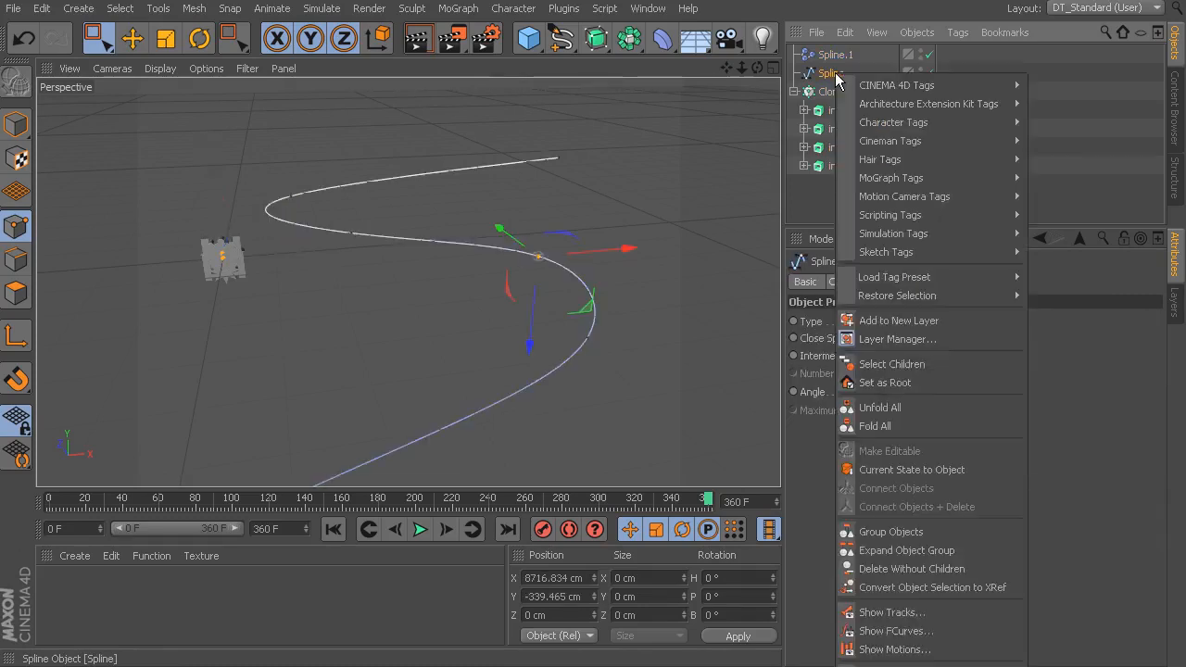
pyautogui.doubleClick(829, 73)
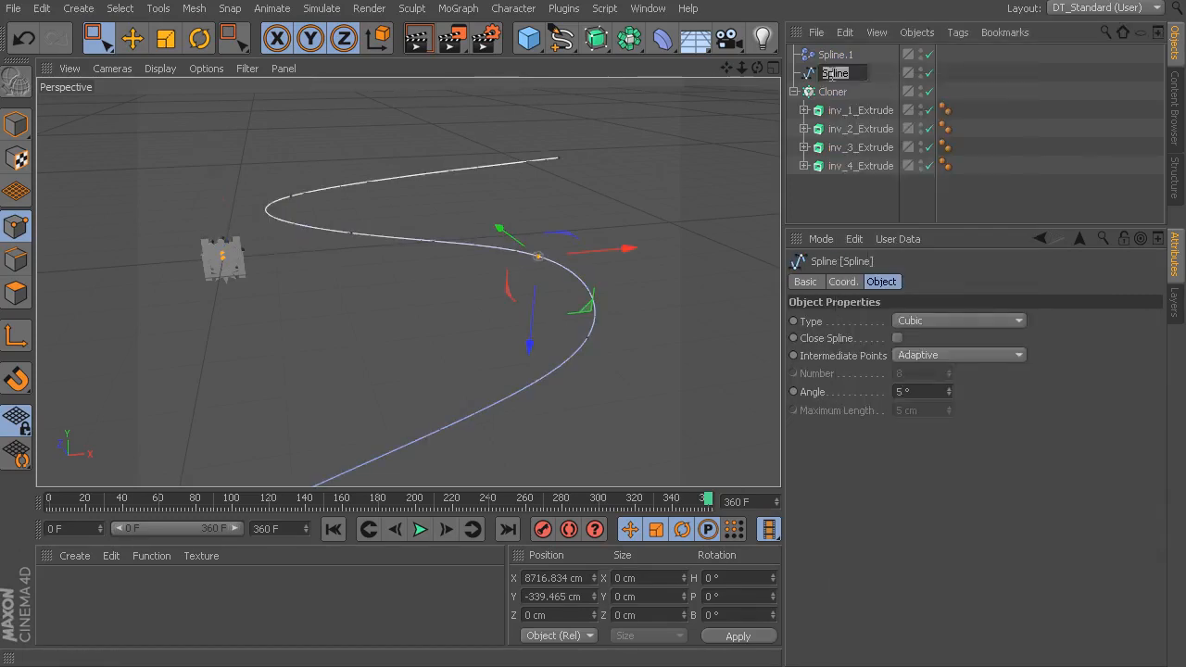
pyautogui.write('path')
pyautogui.press('Return')
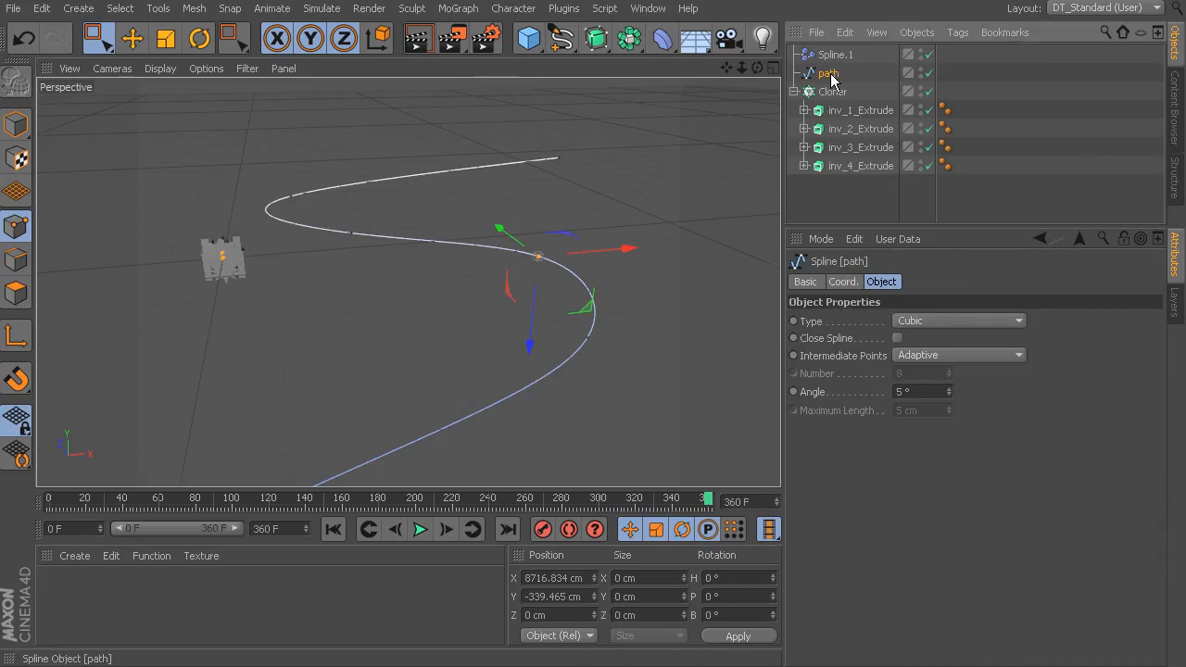
pyautogui.click(838, 56)
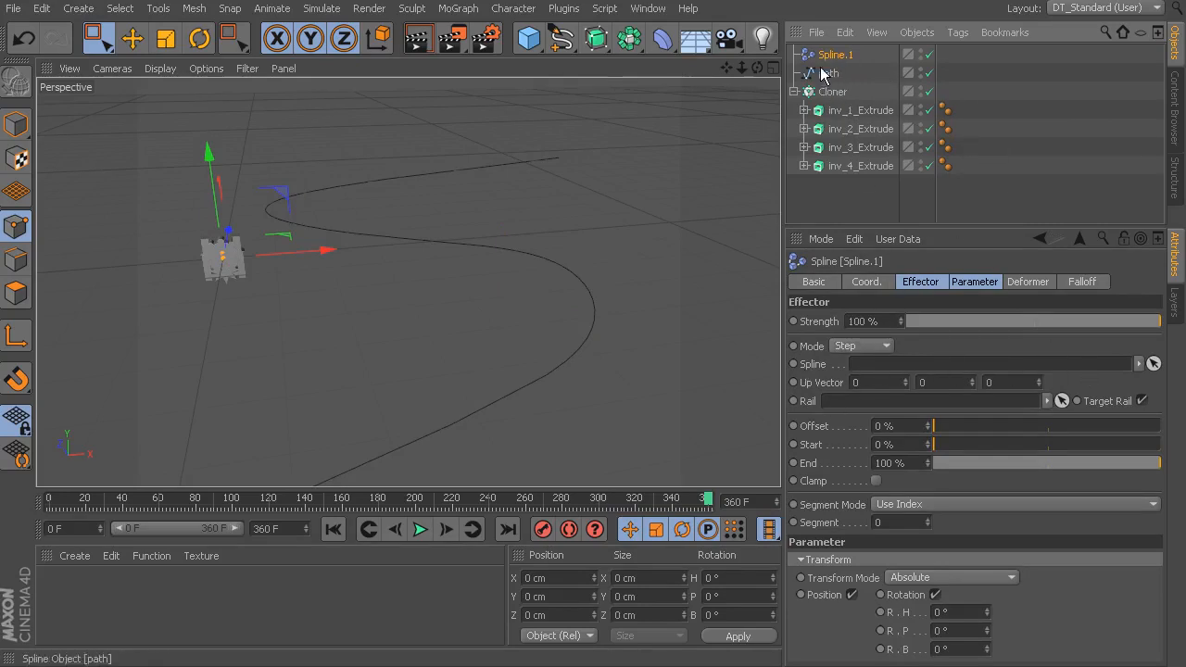
pyautogui.moveTo(824, 78); pyautogui.dragTo(903, 367)
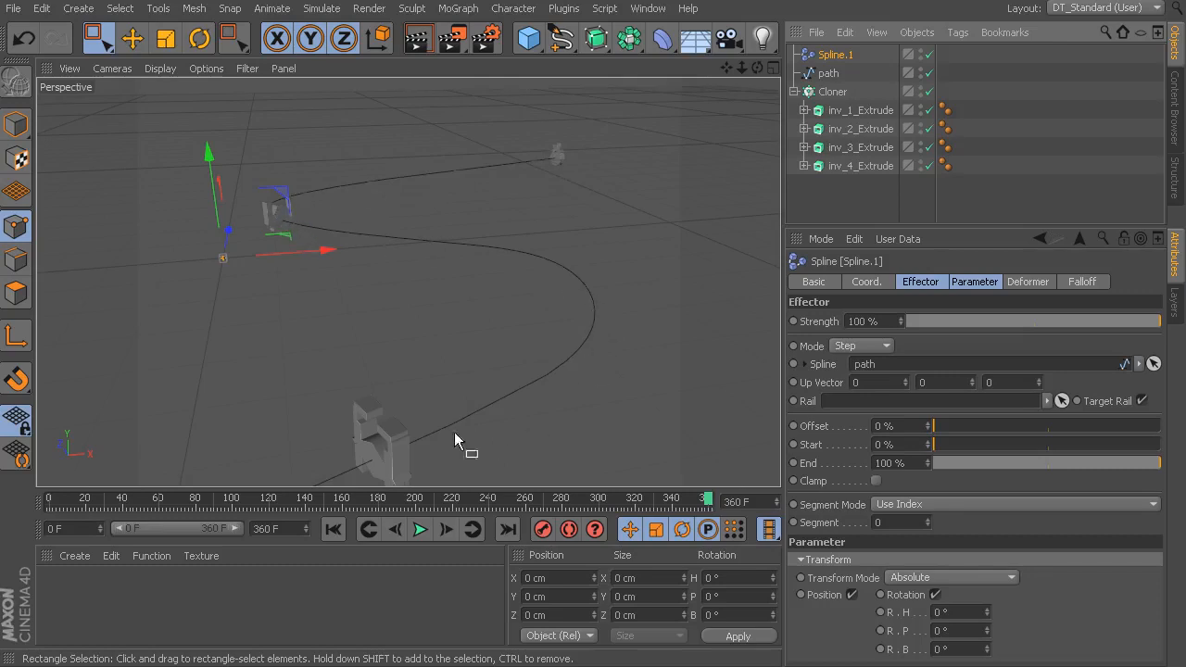
# Step: Set the Cloner's count to 46 so the clones fill the path
pyautogui.click(834, 92)
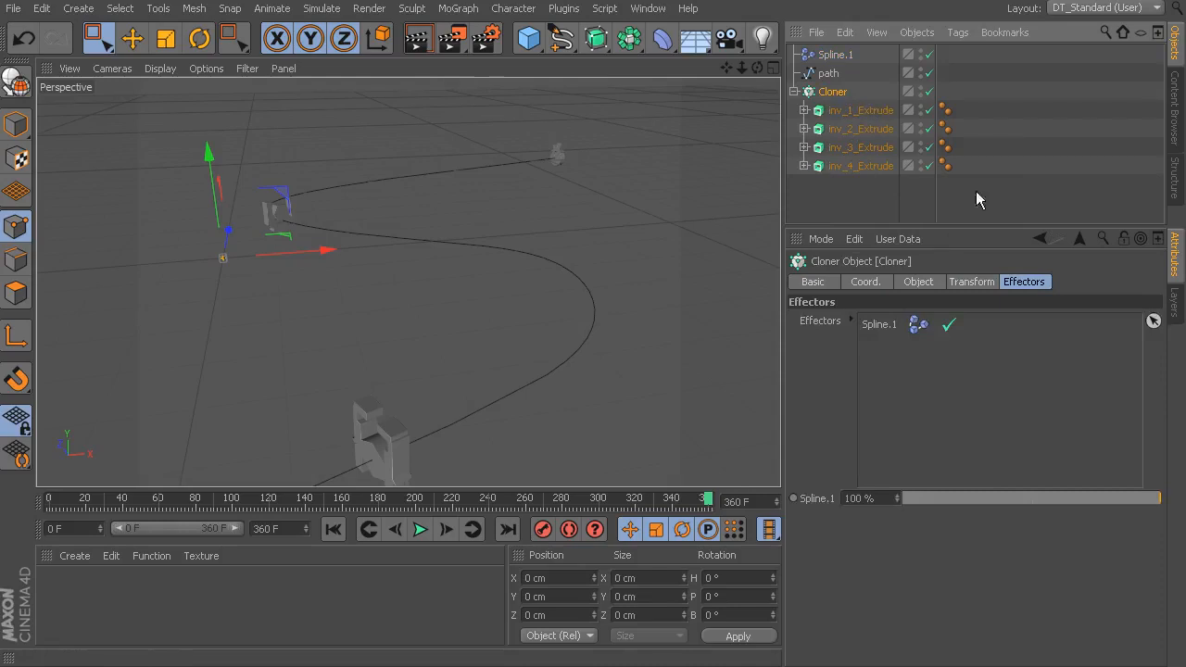
pyautogui.click(915, 282)
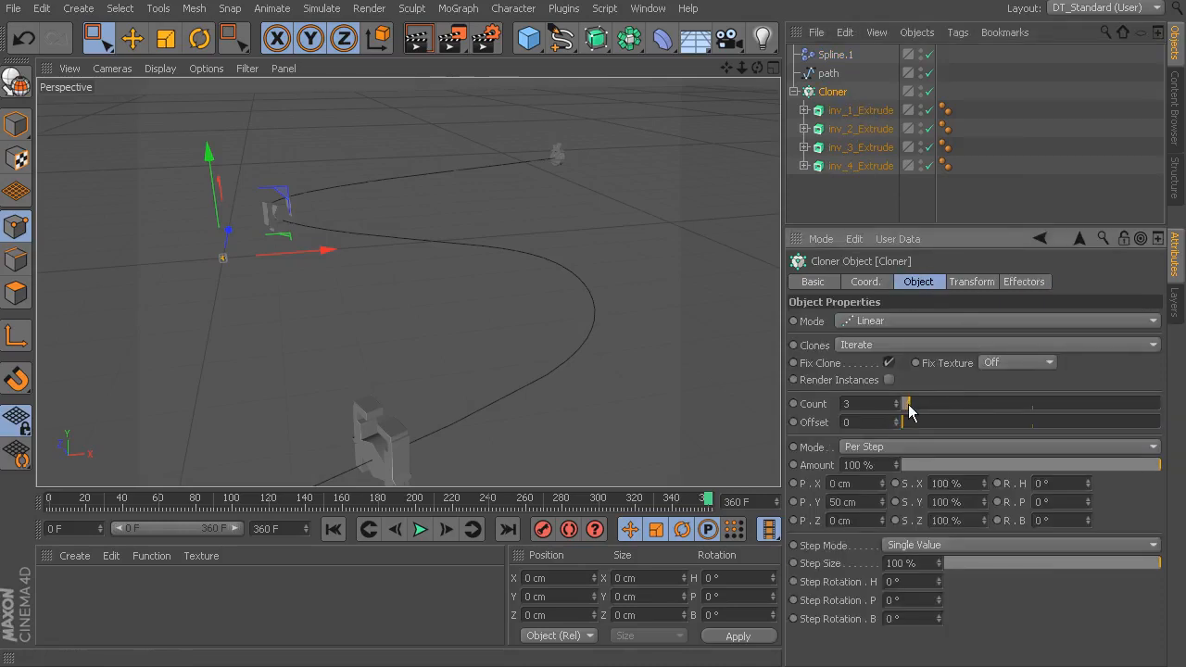
pyautogui.keyDown('alt'); pyautogui.moveTo(630, 320); pyautogui.dragTo(515, 302); pyautogui.keyUp('alt')
pyautogui.moveTo(916, 405); pyautogui.dragTo(1023, 415)
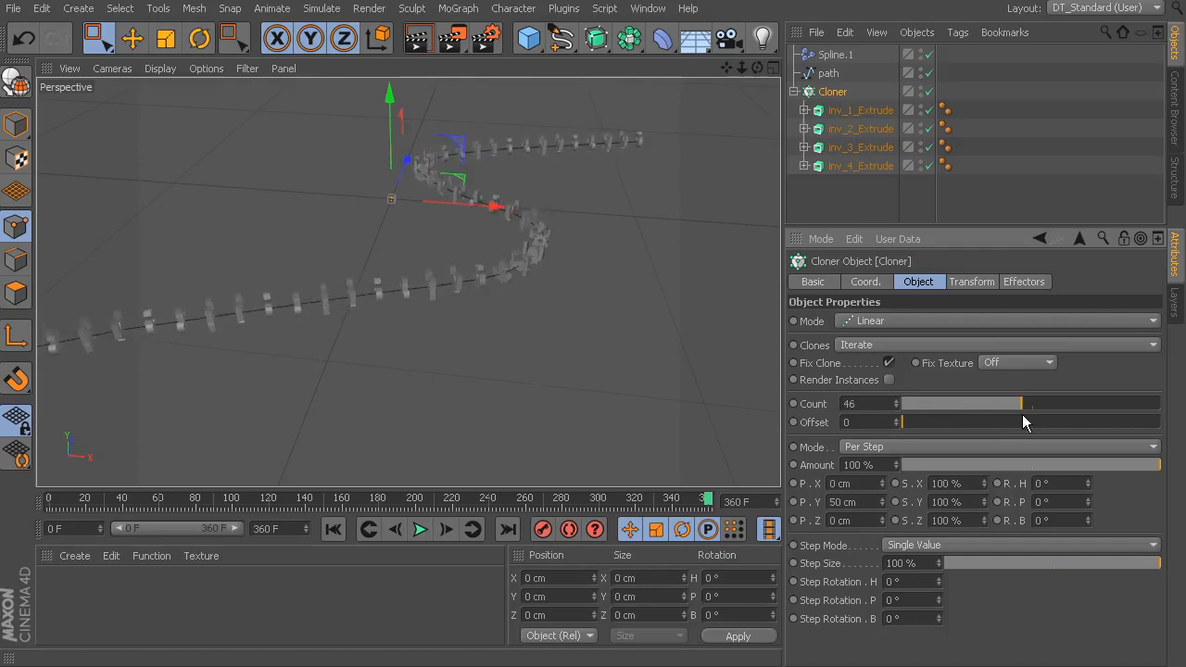
# Step: Set the second component (Y) of the Spline effector's Up Vector to 1
pyautogui.moveTo(482, 260)
pyautogui.keyDown('alt'); pyautogui.mouseDown()
pyautogui.moveTo(530, 162)
pyautogui.moveTo(639, 144)
pyautogui.moveTo(638, 198)
pyautogui.moveTo(586, 208)
pyautogui.moveTo(670, 235)
pyautogui.moveTo(635, 256)
pyautogui.mouseUp(); pyautogui.keyUp('alt')
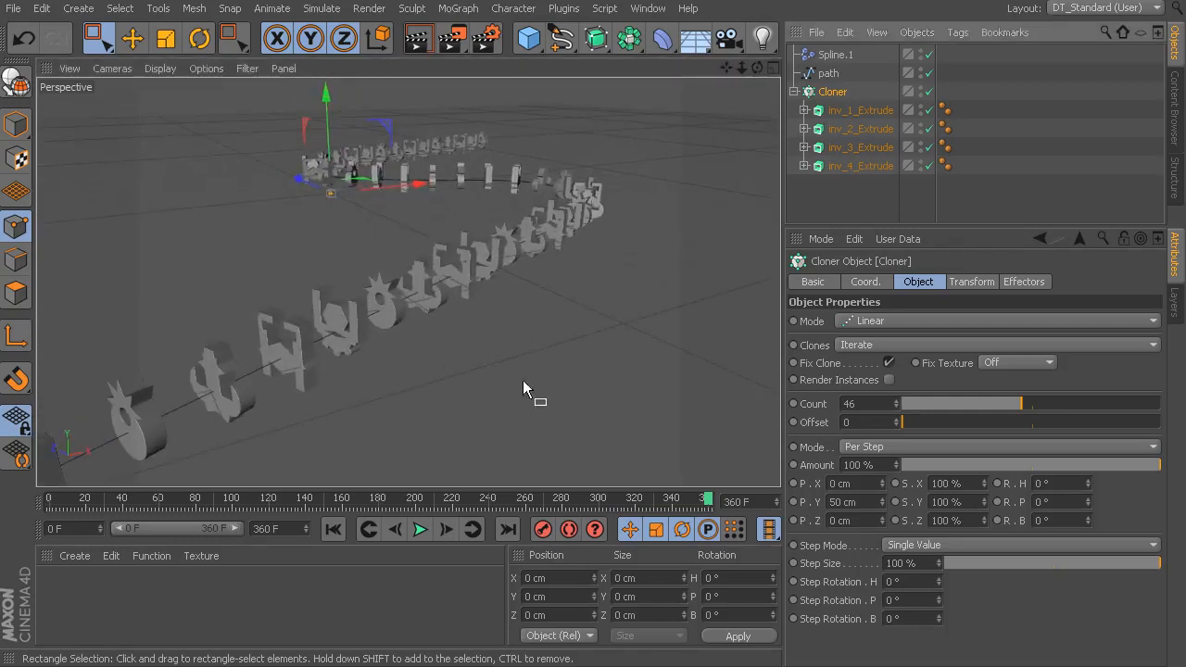
pyautogui.keyDown('alt'); pyautogui.moveTo(528, 375); pyautogui.dragTo(568, 343, button='middle'); pyautogui.keyUp('alt')
pyautogui.keyDown('alt'); pyautogui.moveTo(509, 348); pyautogui.dragTo(536, 350, button='right'); pyautogui.keyUp('alt')
pyautogui.keyDown('alt'); pyautogui.moveTo(650, 292); pyautogui.dragTo(620, 302); pyautogui.keyUp('alt')
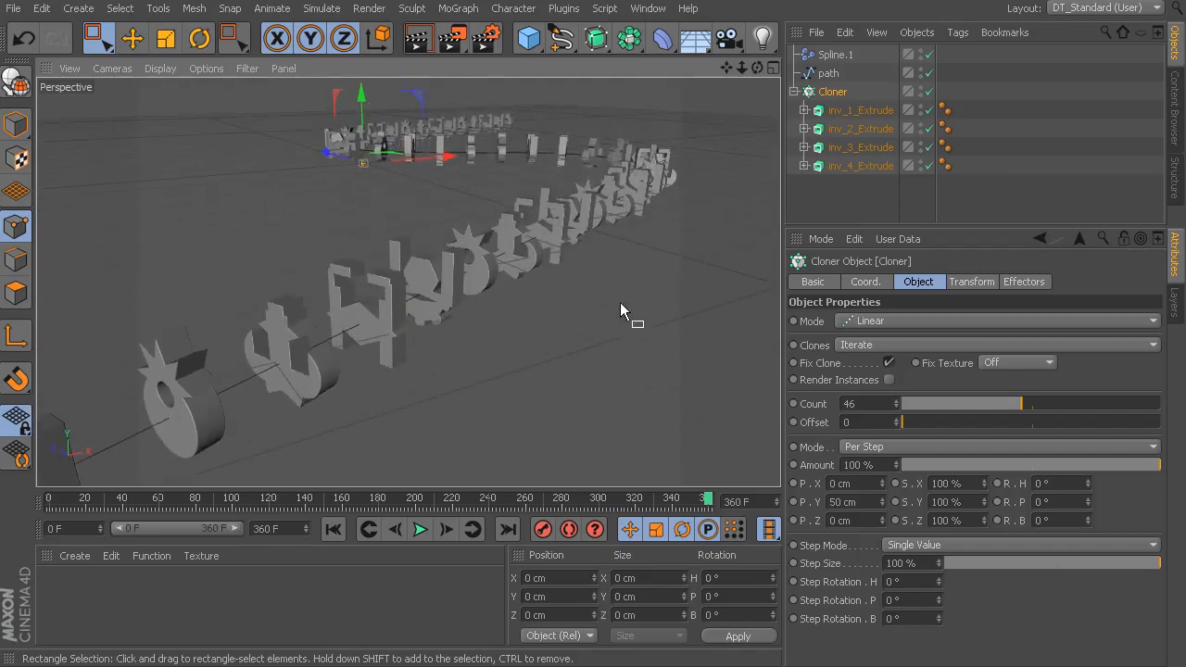
pyautogui.click(834, 56)
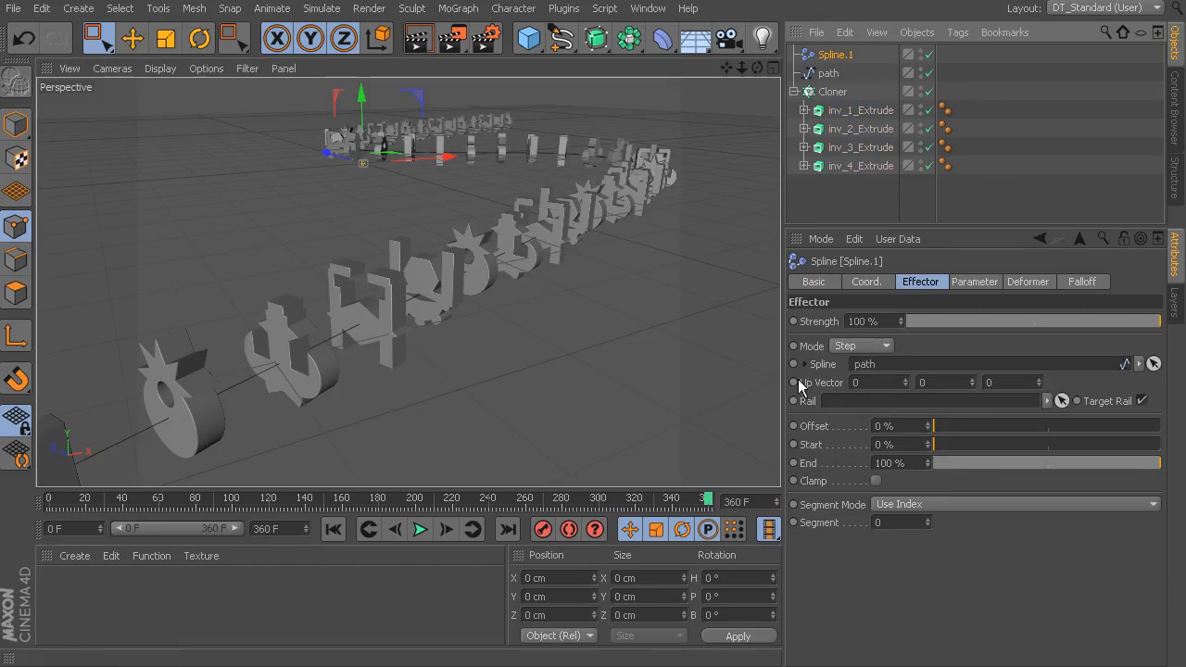
pyautogui.doubleClick(922, 382)
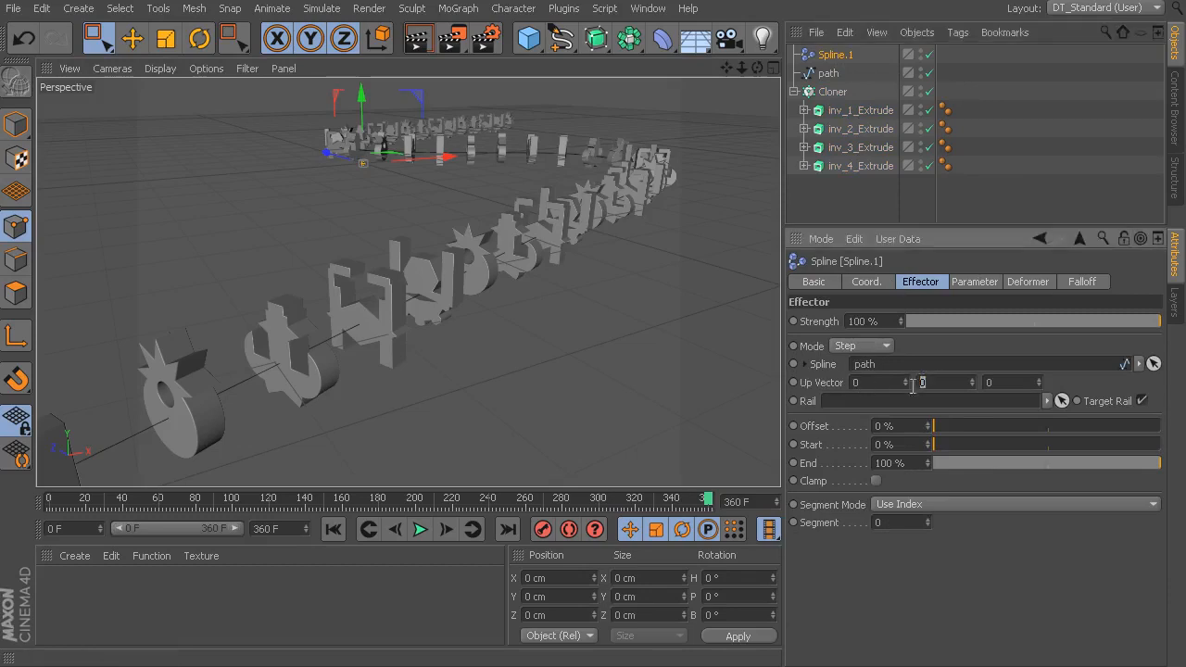
pyautogui.write('1')
pyautogui.press('Return')
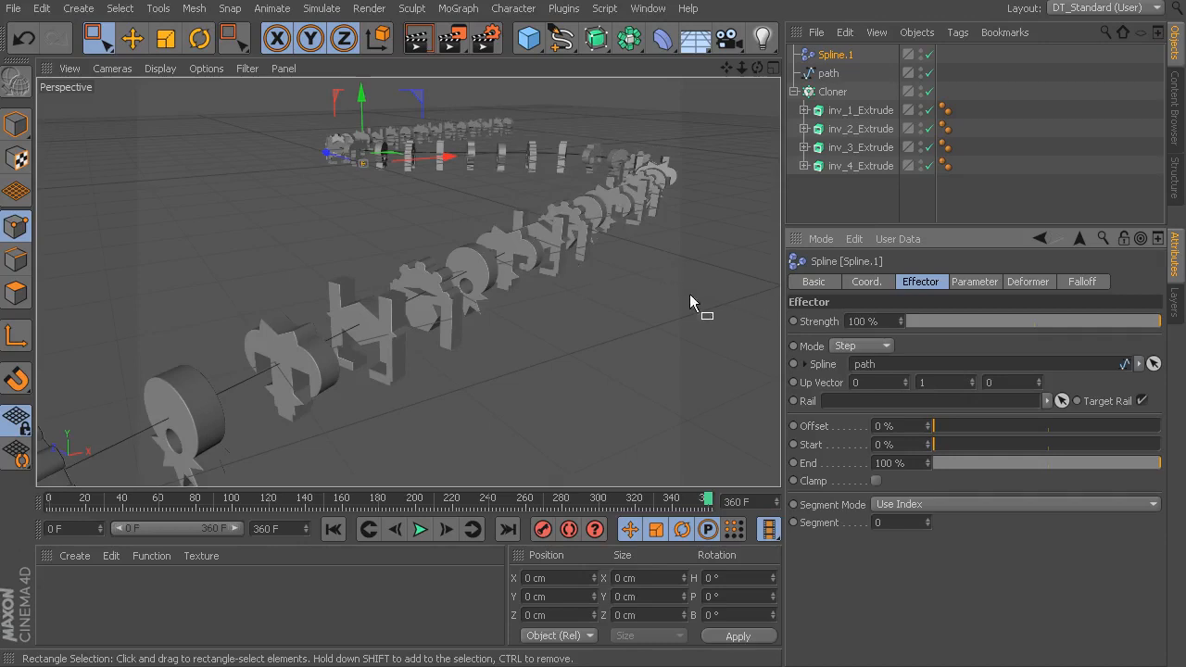
# Step: Try varying the Spline effector's offset to slide the clones along the path
pyautogui.click(833, 92)
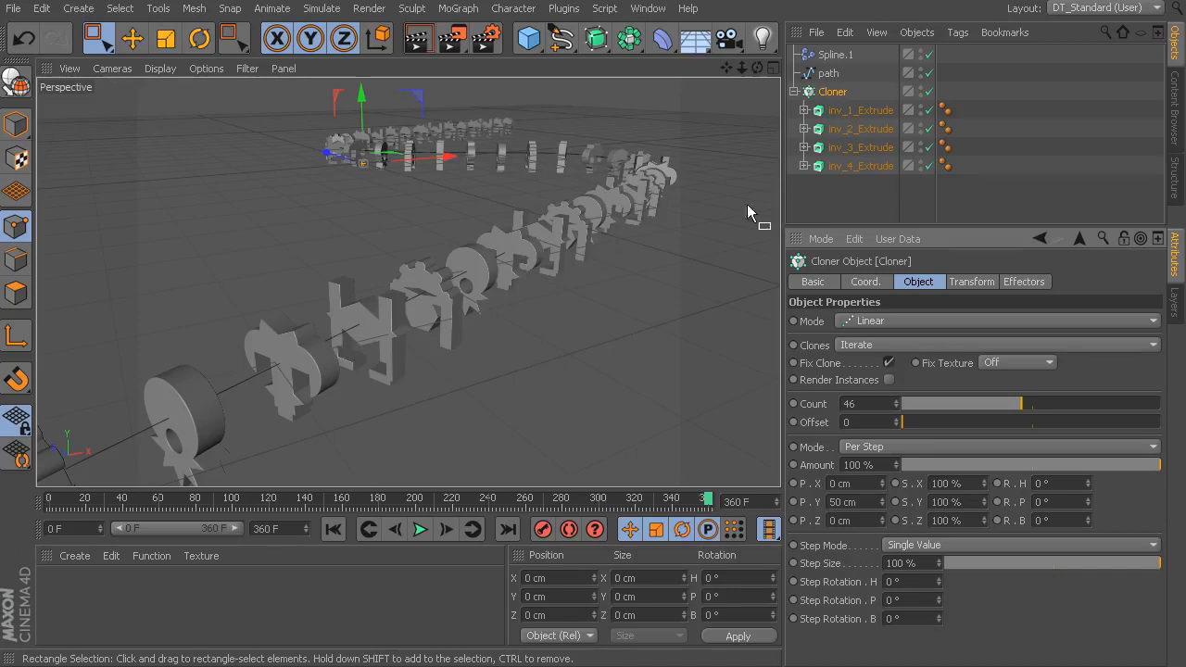
pyautogui.click(833, 57)
pyautogui.moveTo(935, 429); pyautogui.dragTo(908, 444)
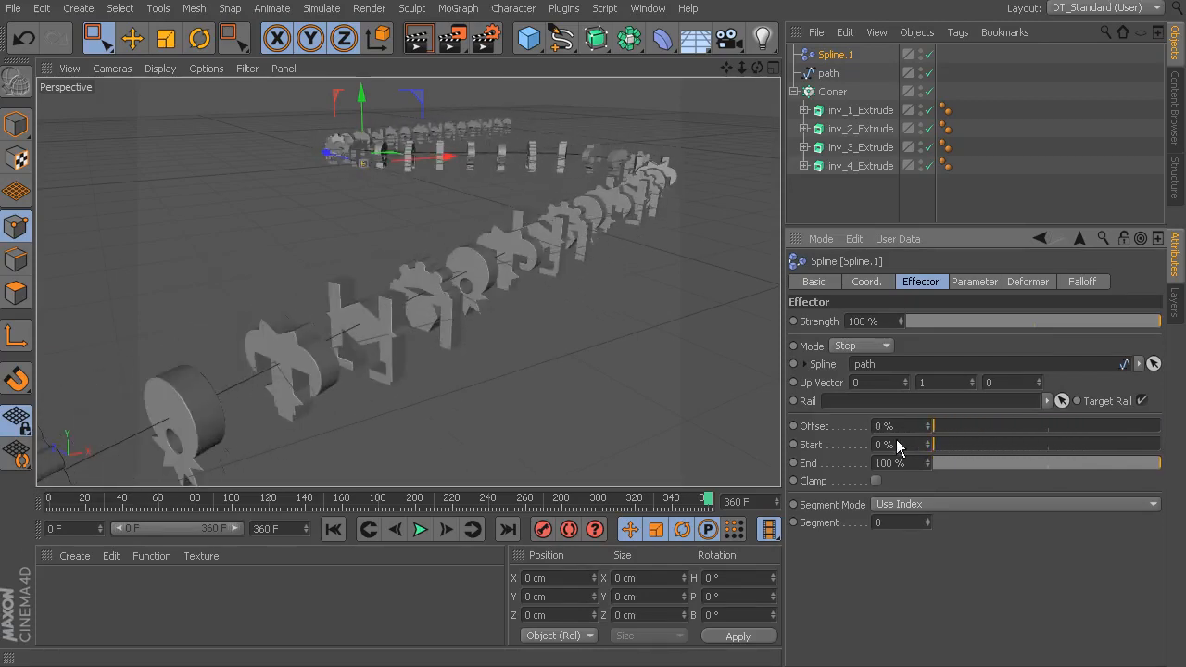
# Step: Add a Random effector to the Cloner alongside its Spline effector
pyautogui.moveTo(567, 370)
pyautogui.keyDown('alt'); pyautogui.mouseDown()
pyautogui.moveTo(619, 356)
pyautogui.moveTo(564, 377)
pyautogui.moveTo(566, 362)
pyautogui.moveTo(555, 368)
pyautogui.mouseUp(); pyautogui.keyUp('alt')
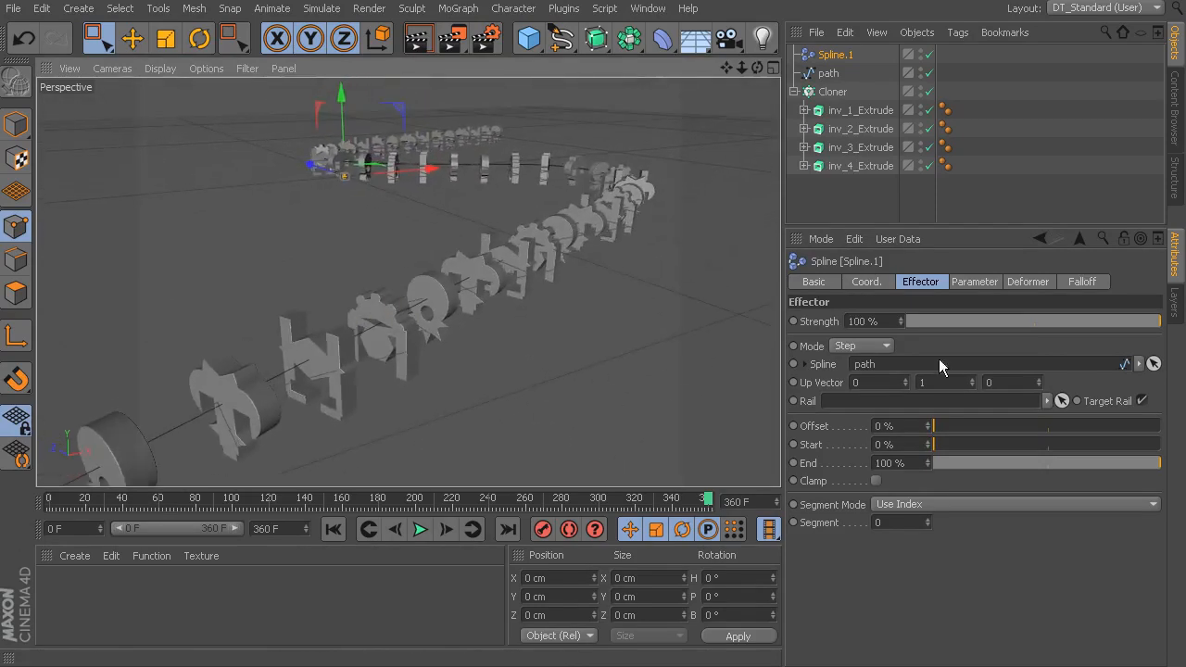
pyautogui.click(832, 92)
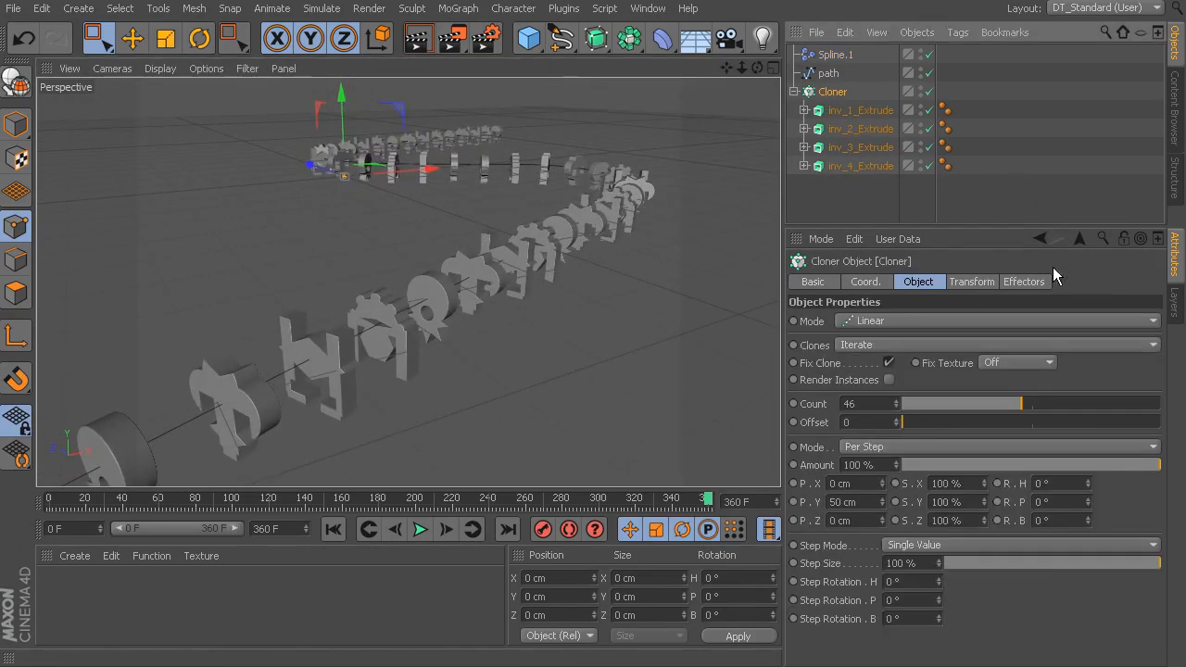
pyautogui.click(1027, 284)
pyautogui.click(457, 8)
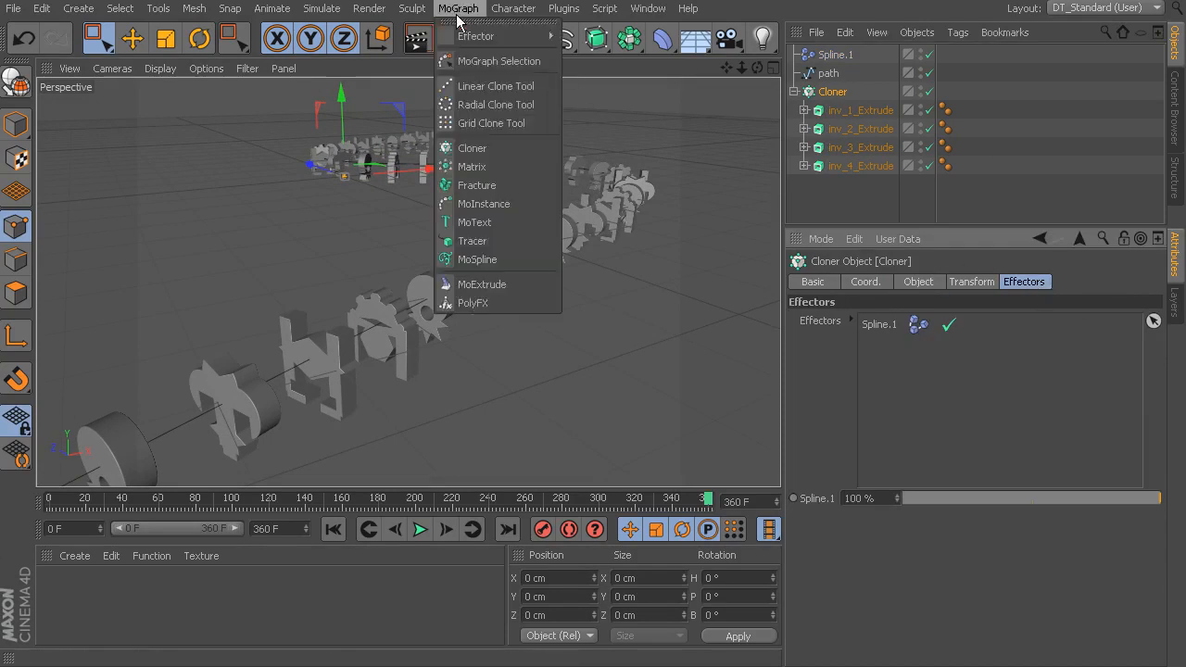
pyautogui.moveTo(519, 36)
pyautogui.click(600, 179)
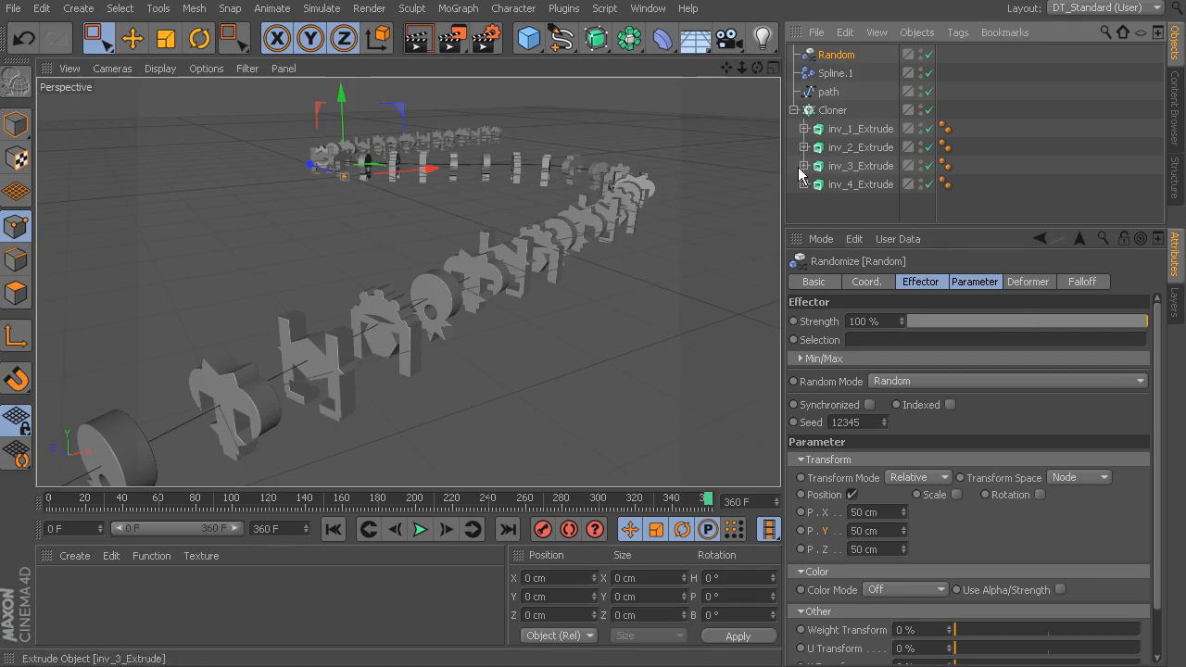
# Step: Set the Random effector's position variation to X 512 cm, Y 194 cm and Z 110 cm
pyautogui.keyDown('alt'); pyautogui.moveTo(653, 396); pyautogui.dragTo(755, 405); pyautogui.keyUp('alt')
pyautogui.moveTo(903, 519)
pyautogui.mouseDown()
pyautogui.moveTo(903, 491)
pyautogui.moveTo(903, 521)
pyautogui.moveTo(908, 509)
pyautogui.mouseUp()
pyautogui.moveTo(903, 512)
pyautogui.mouseDown()
pyautogui.moveTo(903, 500)
pyautogui.moveTo(902, 528)
pyautogui.moveTo(902, 509)
pyautogui.mouseUp()
pyautogui.moveTo(697, 371)
pyautogui.keyDown('alt'); pyautogui.mouseDown()
pyautogui.moveTo(599, 313)
pyautogui.moveTo(591, 320)
pyautogui.mouseUp(); pyautogui.keyUp('alt')
pyautogui.moveTo(903, 512); pyautogui.dragTo(903, 537)
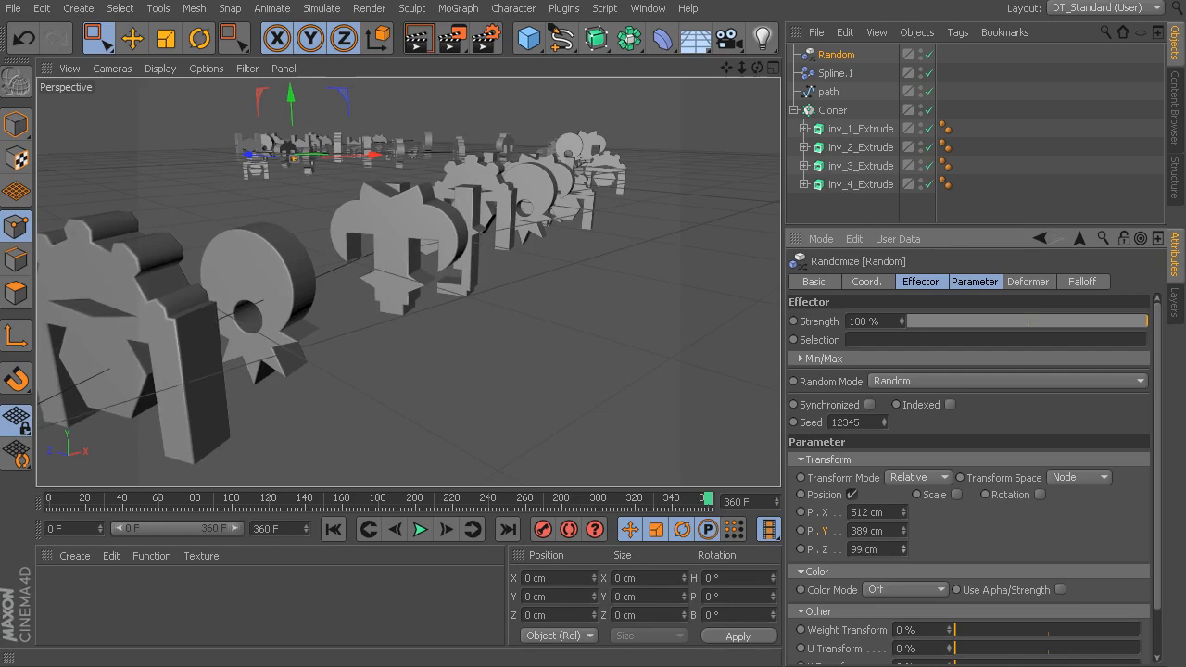
pyautogui.keyDown('alt'); pyautogui.moveTo(599, 251); pyautogui.dragTo(558, 212); pyautogui.keyUp('alt')
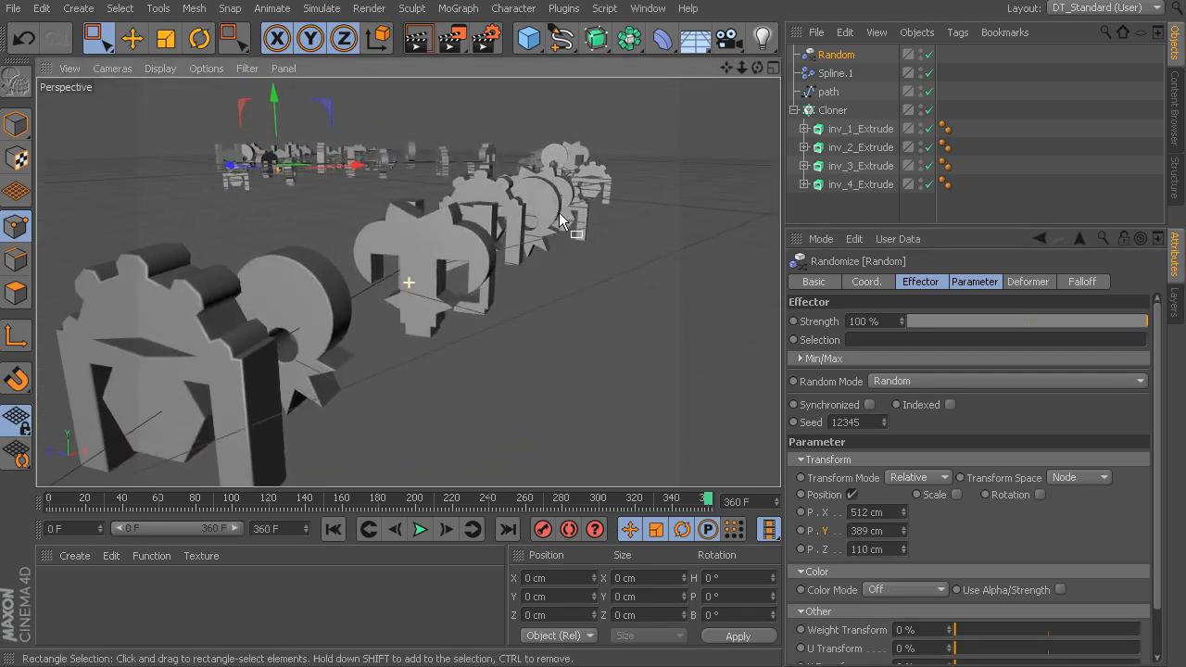
pyautogui.keyDown('alt'); pyautogui.moveTo(635, 238); pyautogui.dragTo(604, 225); pyautogui.keyUp('alt')
pyautogui.moveTo(904, 543); pyautogui.dragTo(904, 477)
pyautogui.moveTo(658, 276)
pyautogui.keyDown('alt'); pyautogui.mouseDown()
pyautogui.moveTo(632, 276)
pyautogui.moveTo(662, 226)
pyautogui.mouseUp(); pyautogui.keyUp('alt')
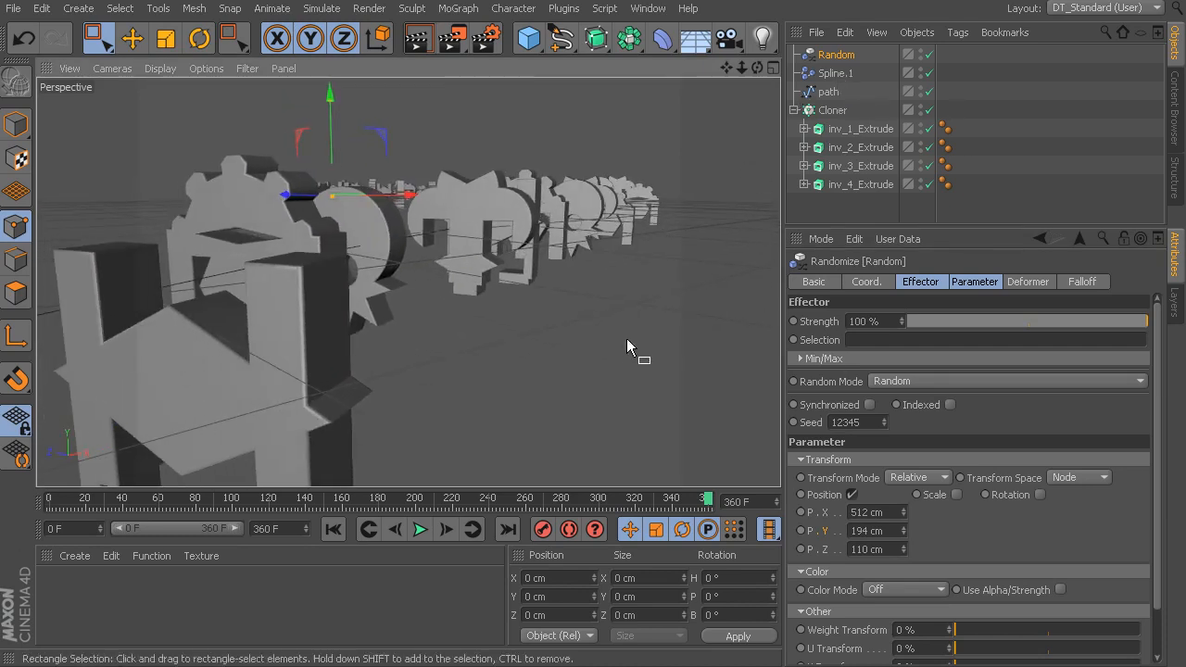
# Step: Keyframe the Spline effector's Offset at 0 % on frame 0 and 100 % on frame 360, and scrub through the animation
pyautogui.click(67, 505)
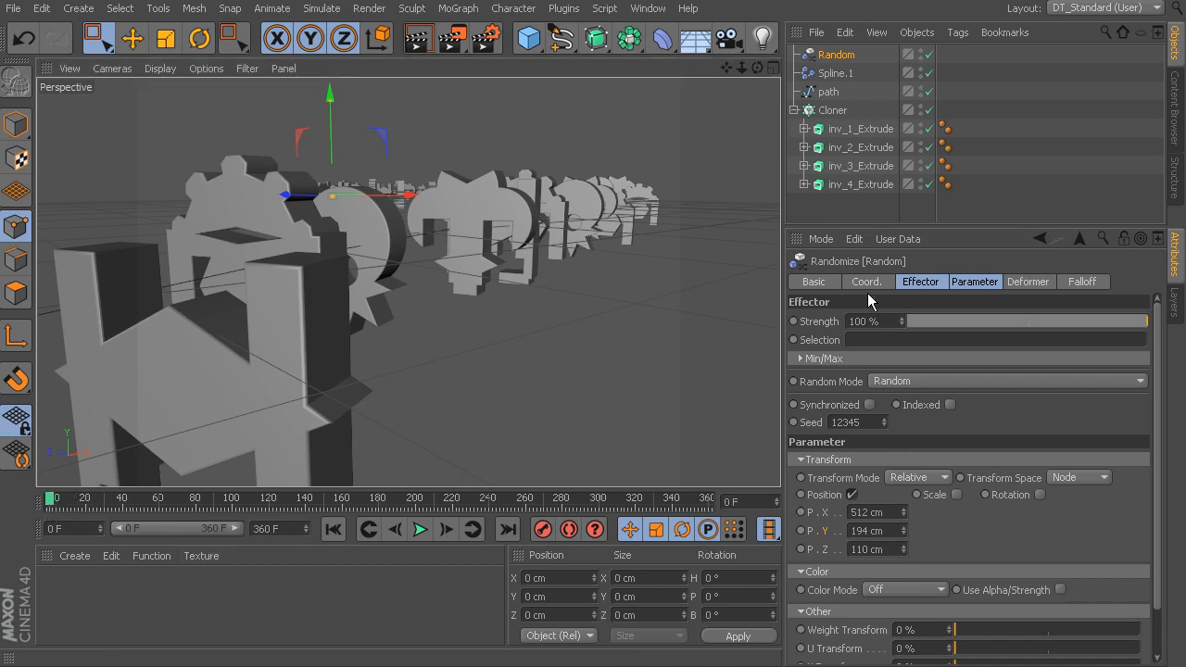
pyautogui.click(834, 73)
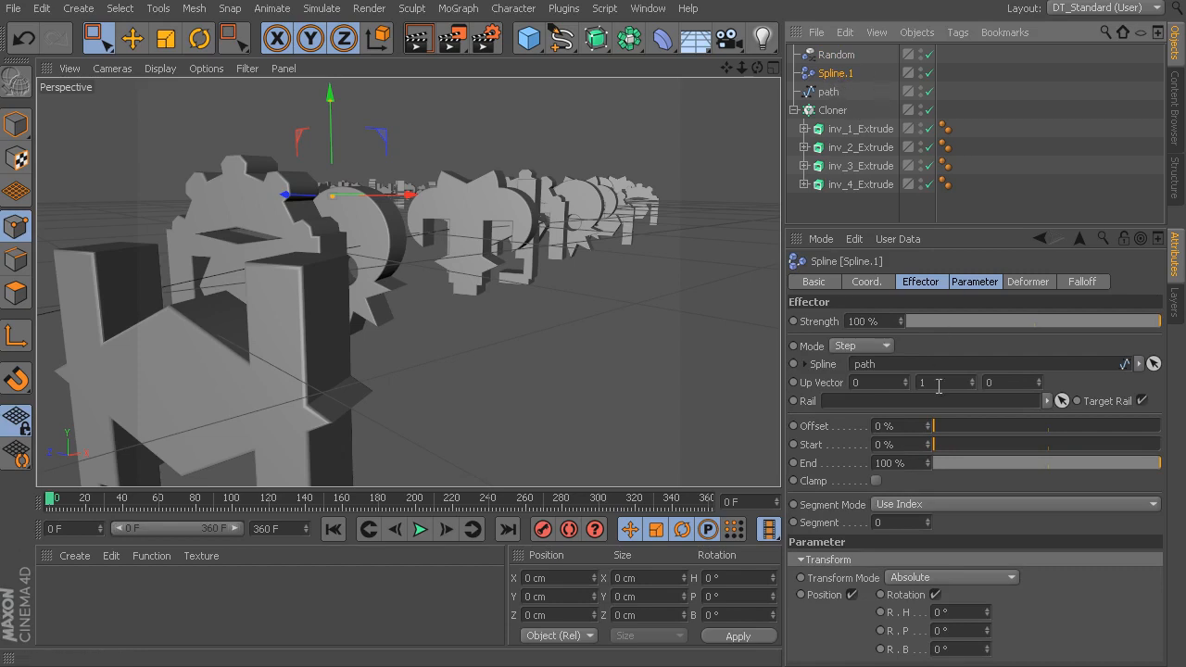
pyautogui.keyDown('ctrl'); pyautogui.click(793, 426); pyautogui.keyUp('ctrl')
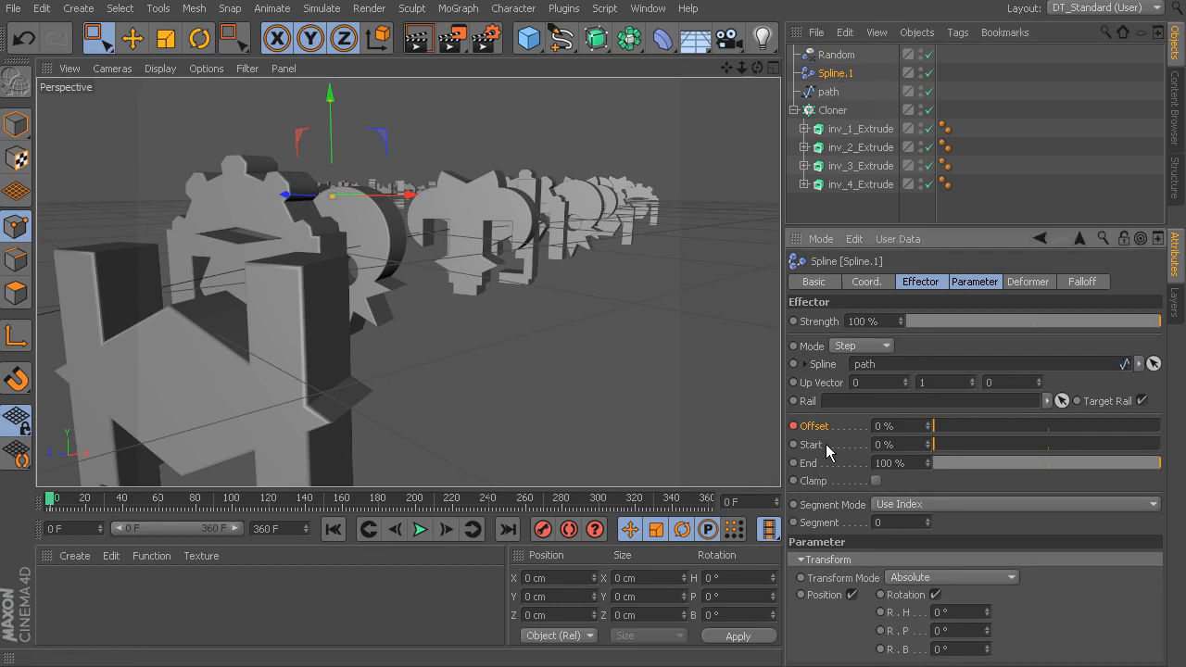
pyautogui.click(51, 505)
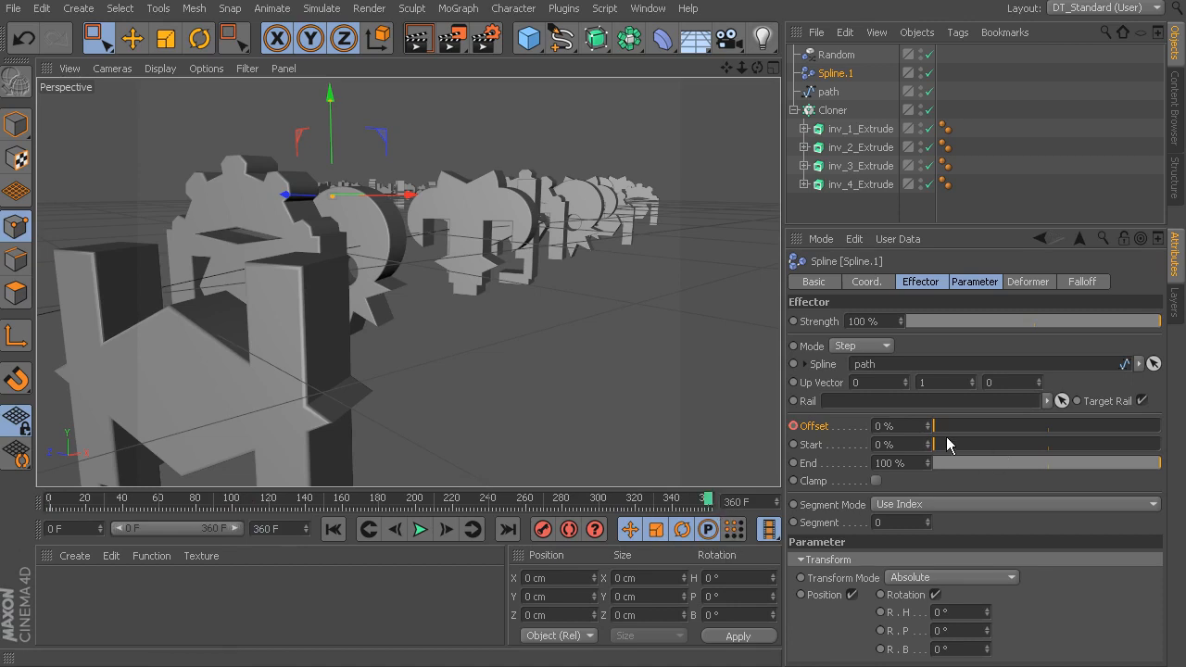
pyautogui.moveTo(945, 428); pyautogui.dragTo(1165, 446)
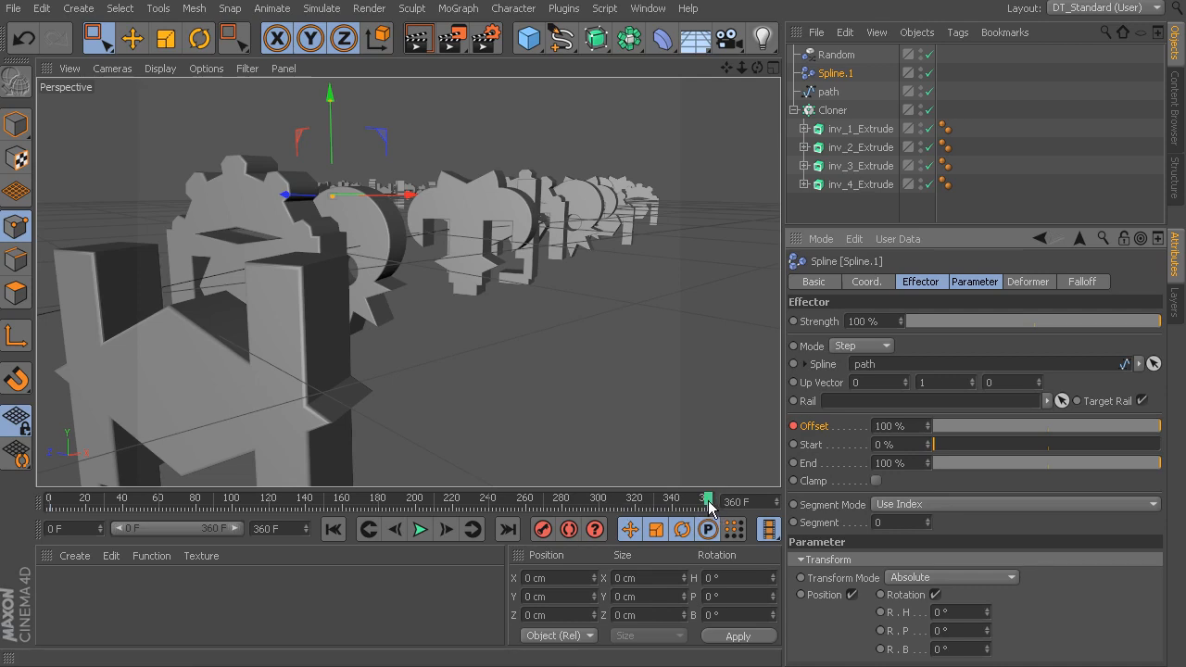
pyautogui.moveTo(707, 501)
pyautogui.mouseDown()
pyautogui.moveTo(45, 522)
pyautogui.moveTo(343, 518)
pyautogui.mouseUp()
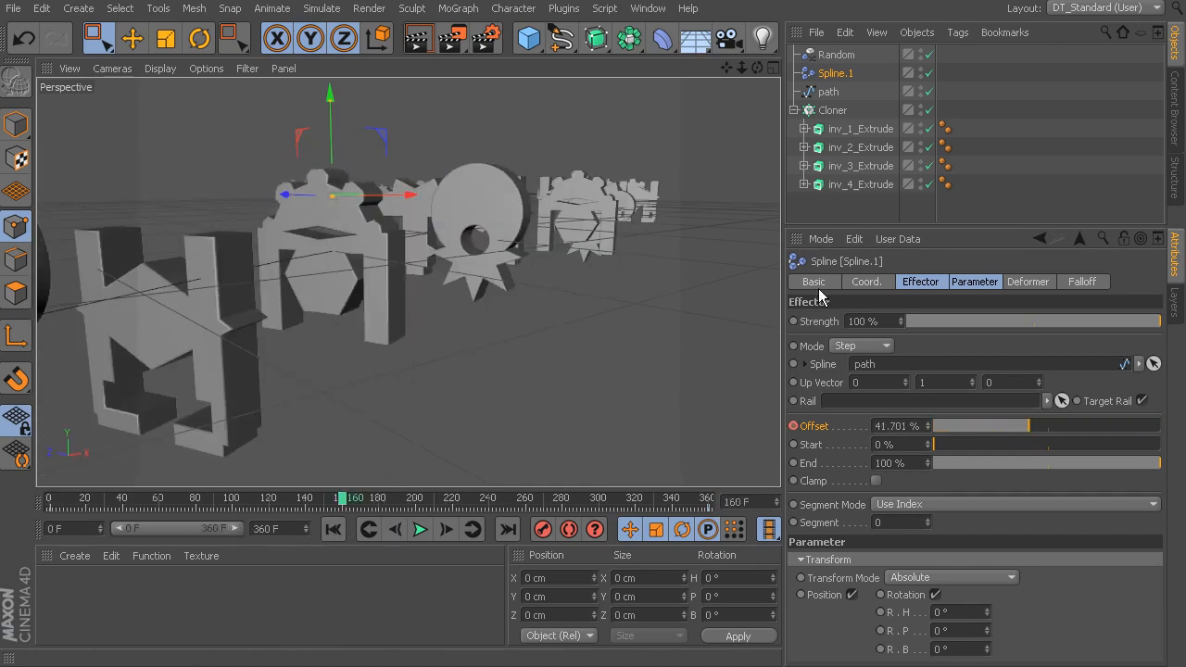
# Step: Enable the Random effector's rotation with H 10°, P 7° and B 20°, and keyframe its position and rotation at frame 0
pyautogui.click(843, 55)
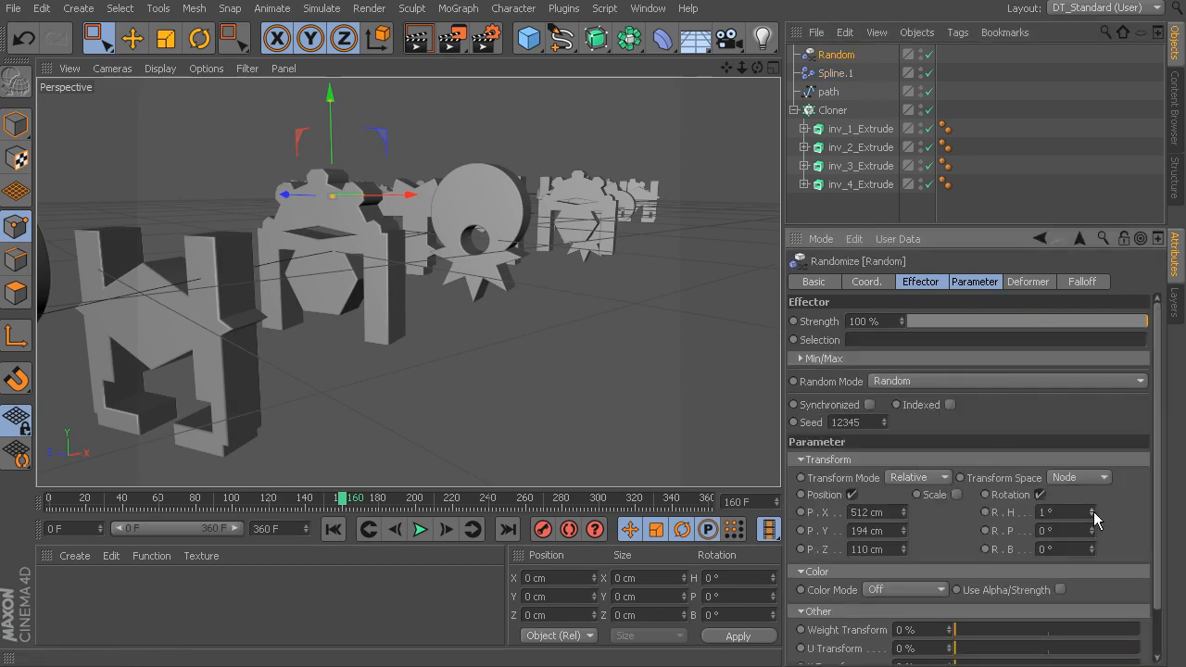
pyautogui.moveTo(1094, 511); pyautogui.dragTo(1107, 512)
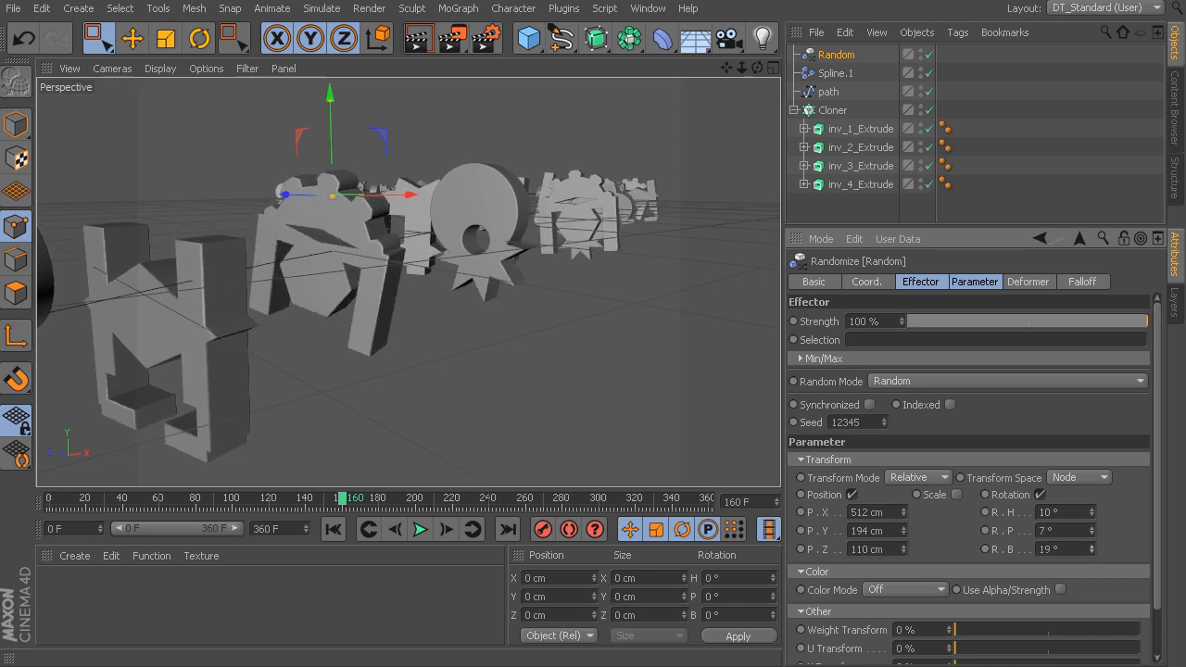
pyautogui.moveTo(198, 498); pyautogui.dragTo(46, 497)
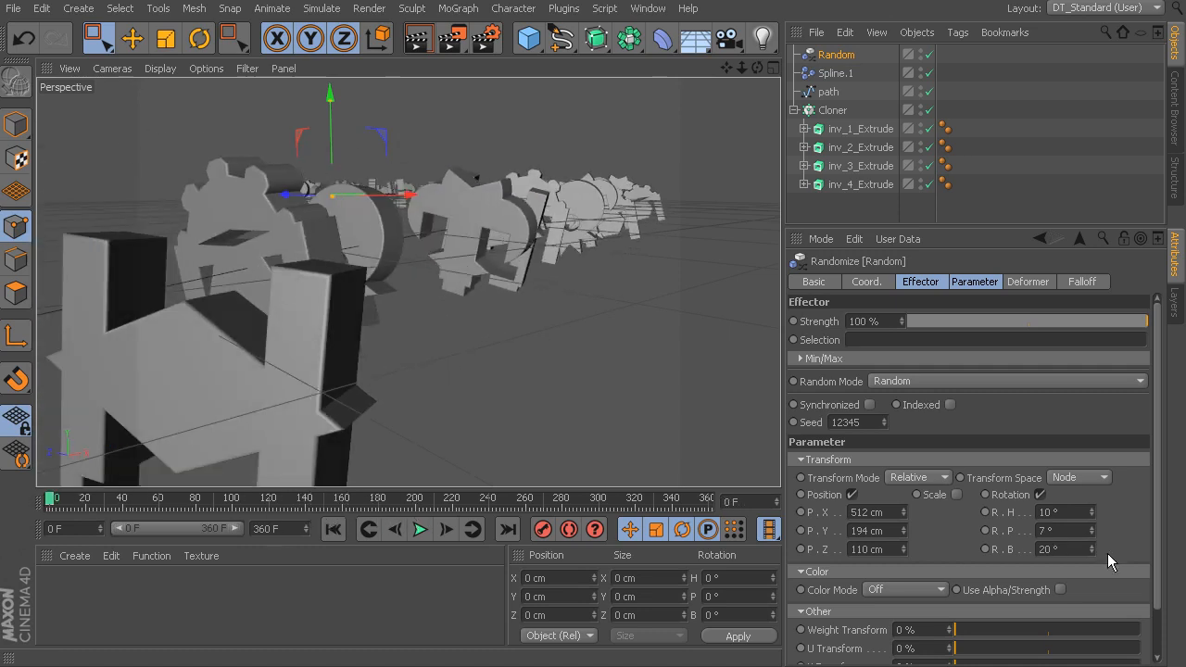
pyautogui.click(800, 513)
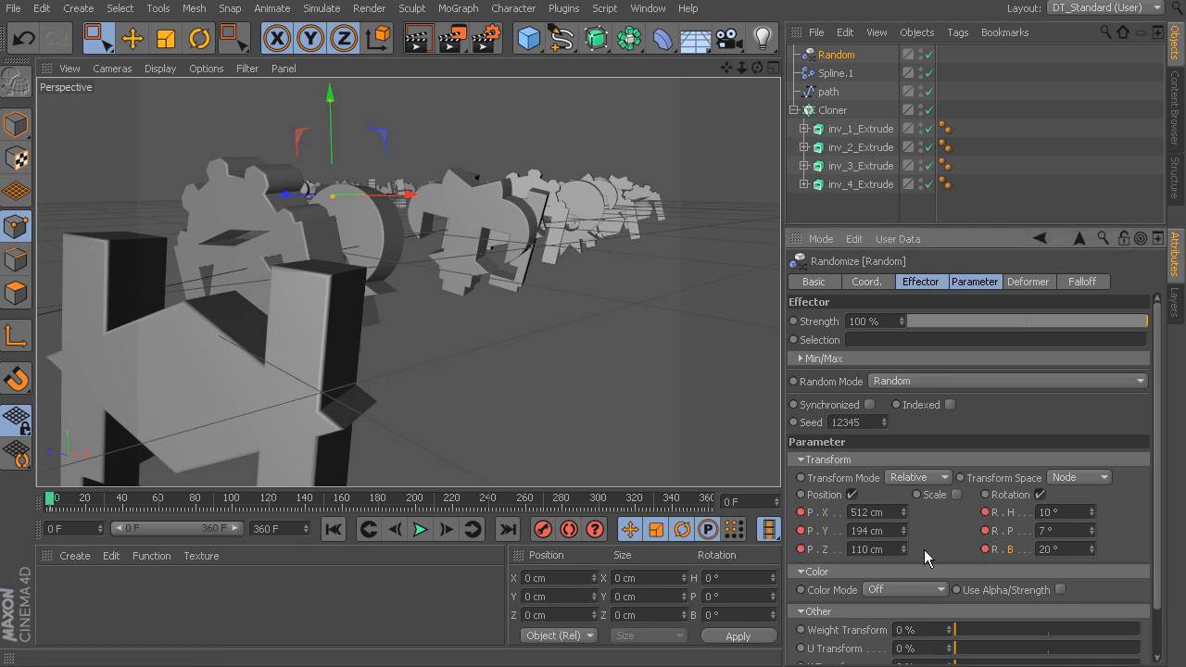
# Step: Keyframe the Random effector at frame 360 with rotation H 23°, P -5°, B -29° and position X 586, Y 258, Z 78 cm
pyautogui.moveTo(370, 500); pyautogui.dragTo(707, 500)
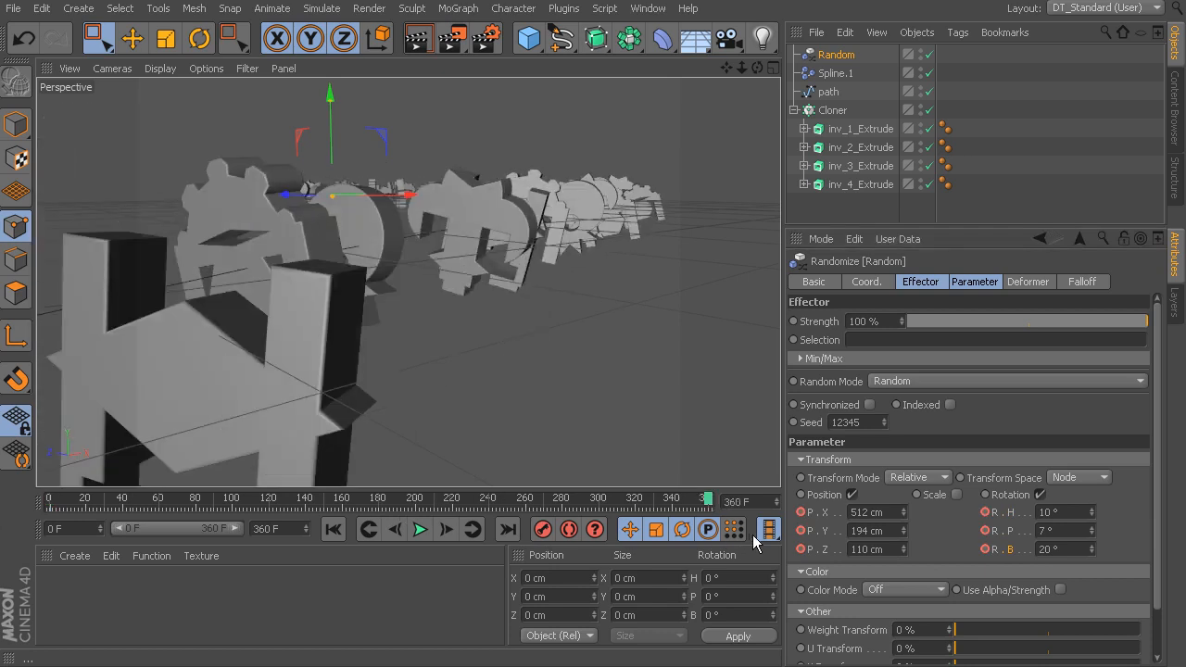
pyautogui.moveTo(1092, 549); pyautogui.dragTo(1092, 598)
pyautogui.moveTo(1095, 521); pyautogui.dragTo(1090, 552)
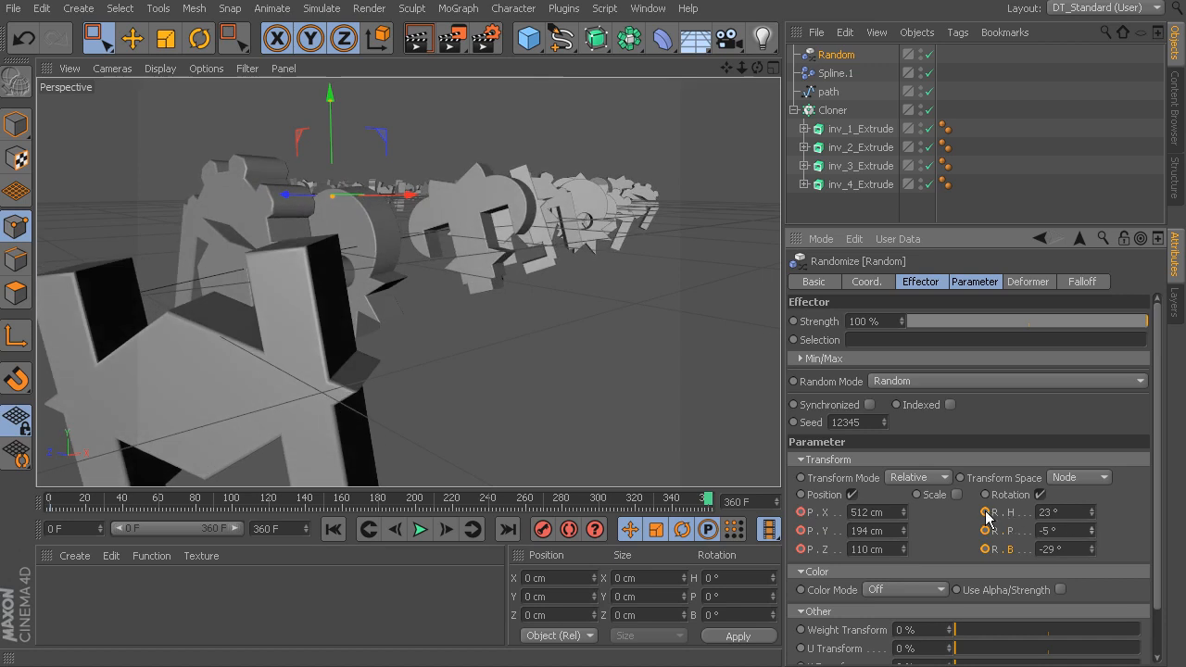
pyautogui.moveTo(904, 511); pyautogui.dragTo(904, 557)
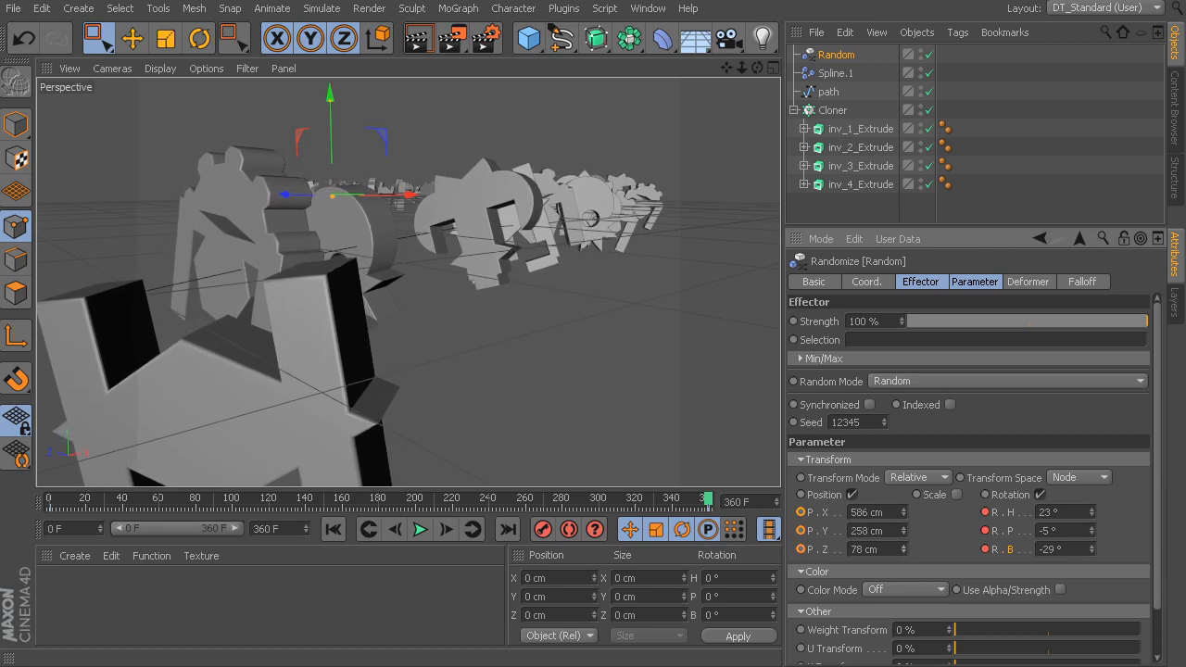
# Step: Play the animation from frame 0 and review the Cloner's effector list and the Spline effector's settings during playback
pyautogui.moveTo(651, 517); pyautogui.dragTo(46, 491)
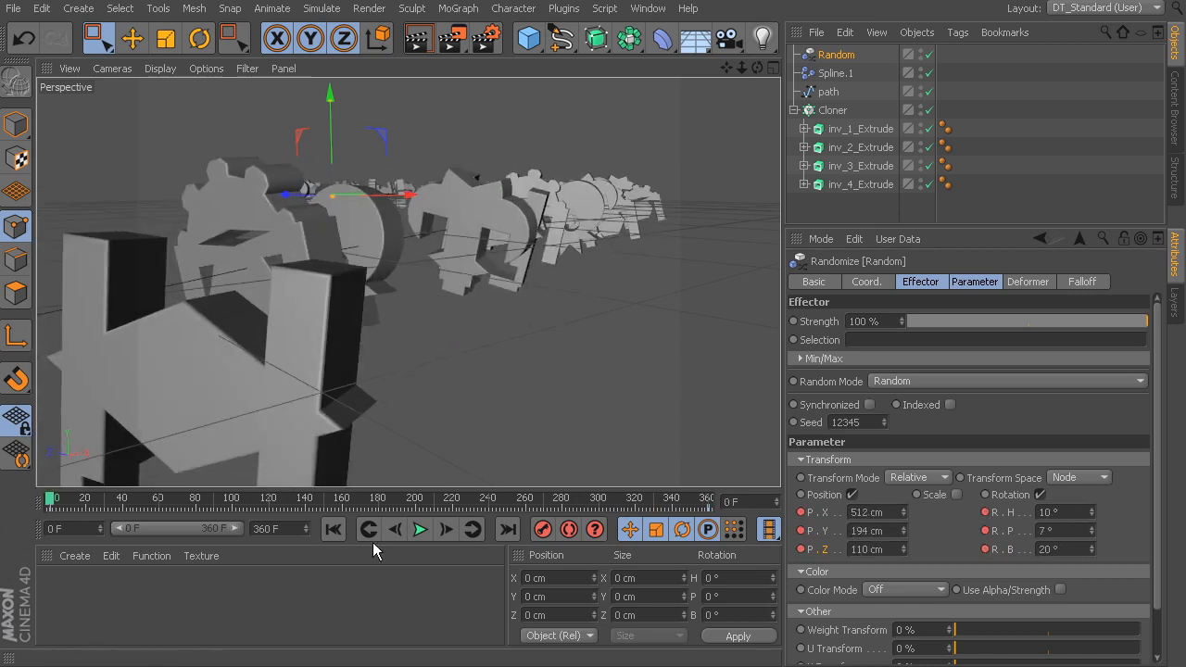
pyautogui.click(410, 529)
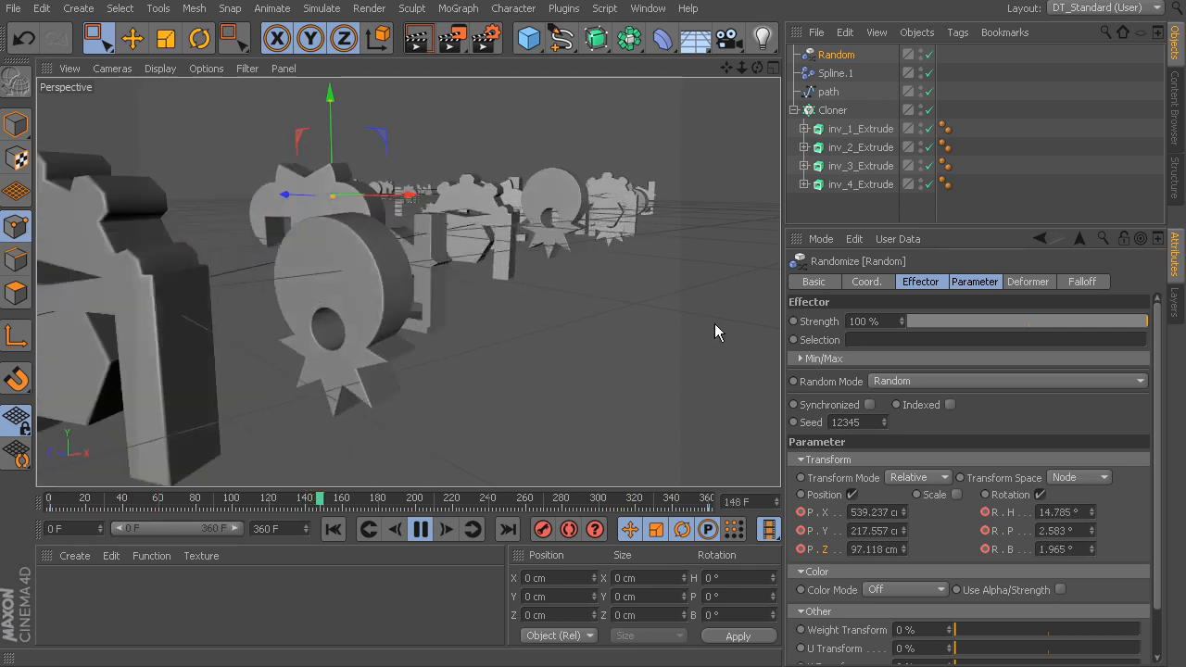
pyautogui.click(794, 110)
pyautogui.click(833, 110)
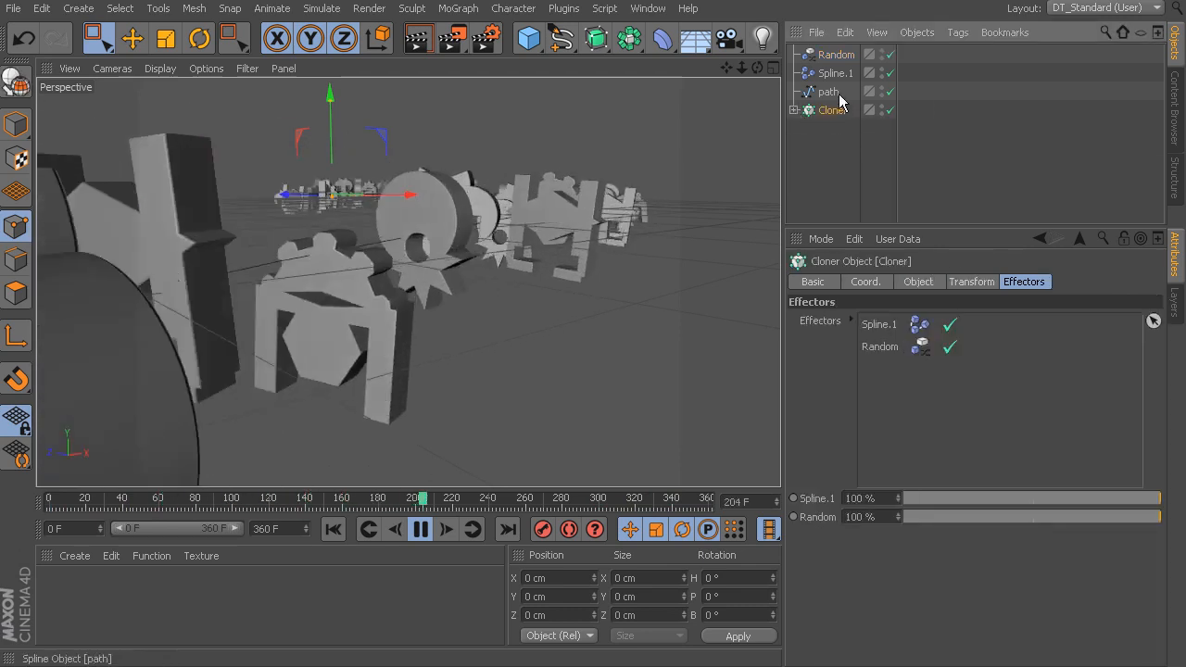
pyautogui.click(835, 73)
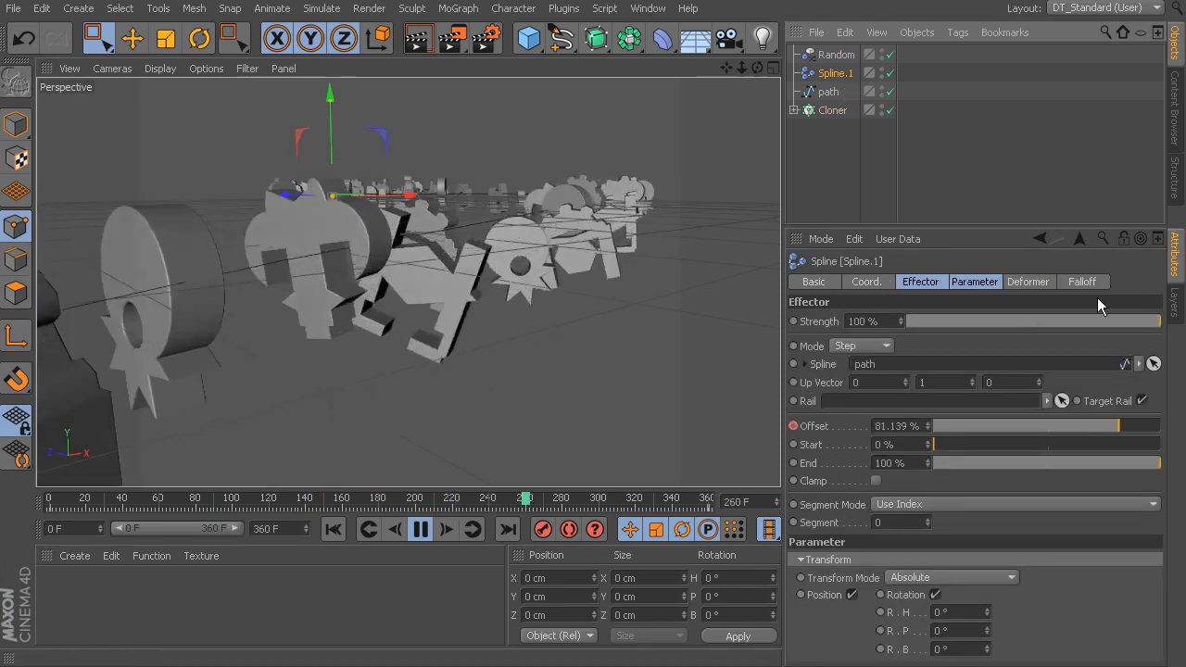
pyautogui.click(823, 110)
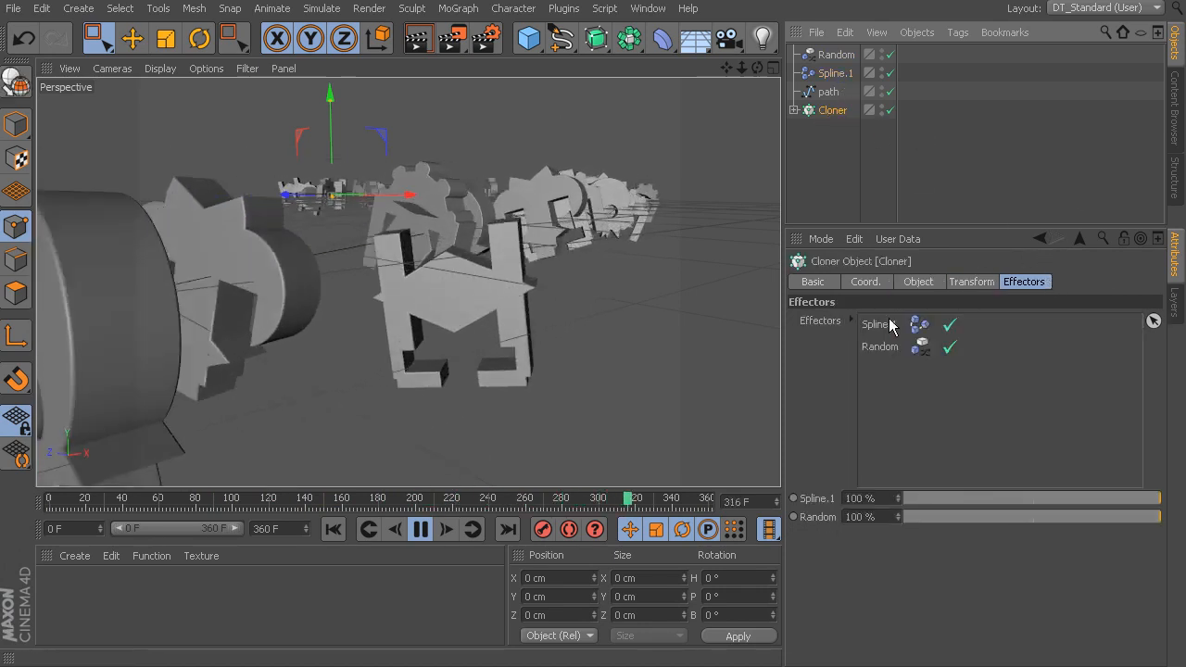
pyautogui.click(836, 75)
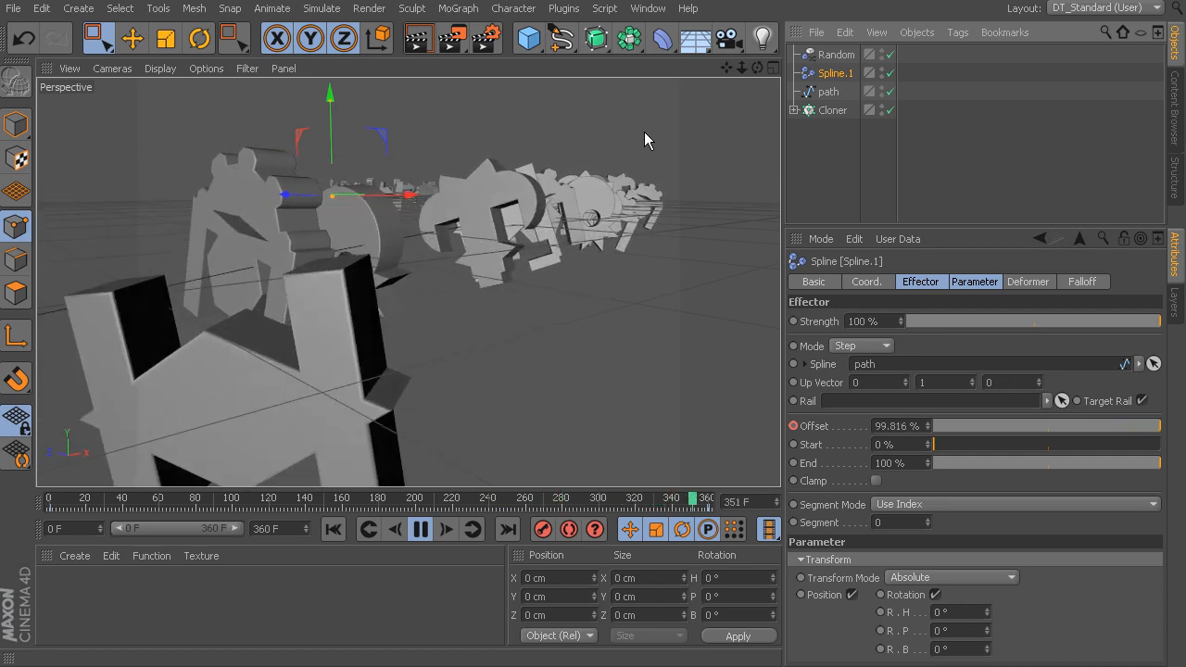
pyautogui.click(420, 529)
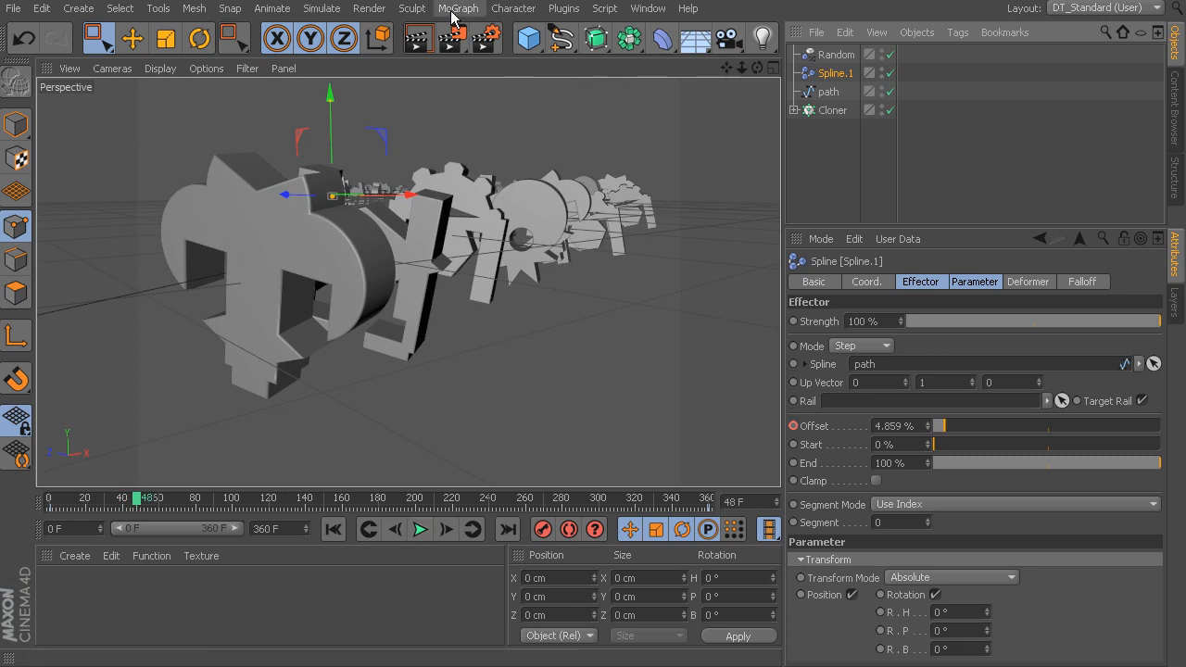